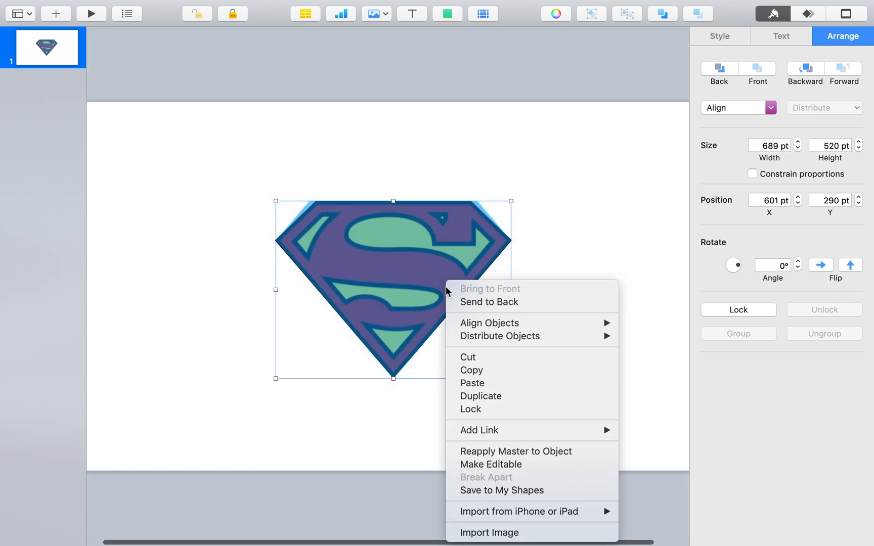
# Make the blue diamond shape editable and move its two upper corner points inward to match the logo's corners.
pyautogui.click(519, 462)
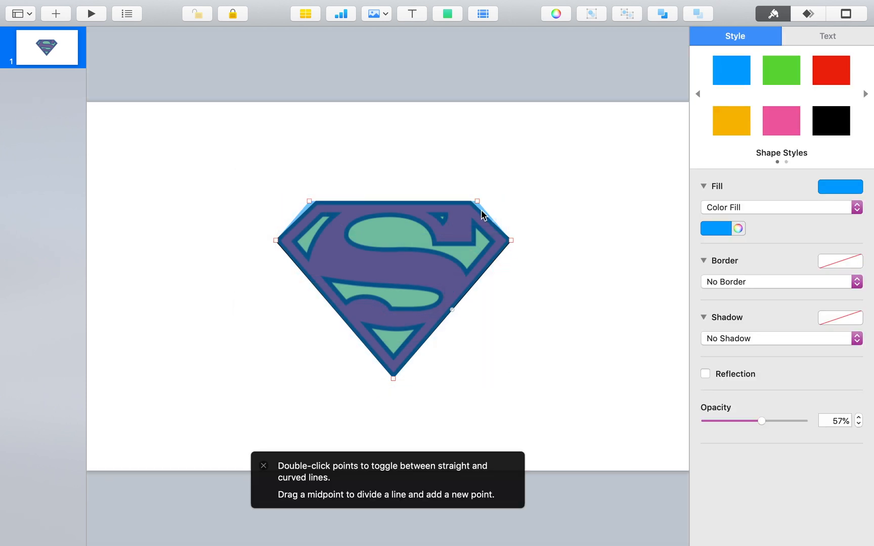
pyautogui.moveTo(478, 202); pyautogui.dragTo(469, 202)
pyautogui.click(309, 201)
pyautogui.moveTo(307, 200); pyautogui.dragTo(318, 201)
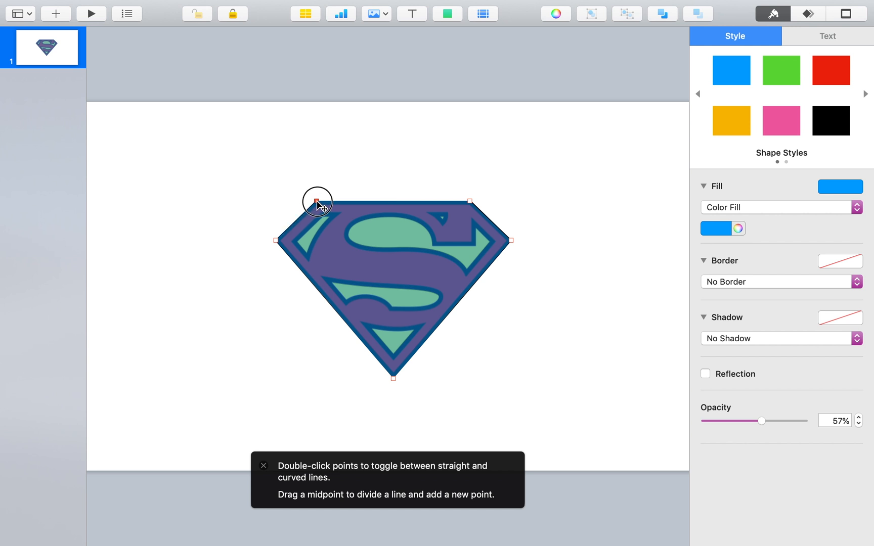
pyautogui.click(516, 320)
# Trace the small triangular cutout near the logo's upper edge with the Pen tool and adjust its points to the outline.
pyautogui.click(454, 16)
pyautogui.click(583, 41)
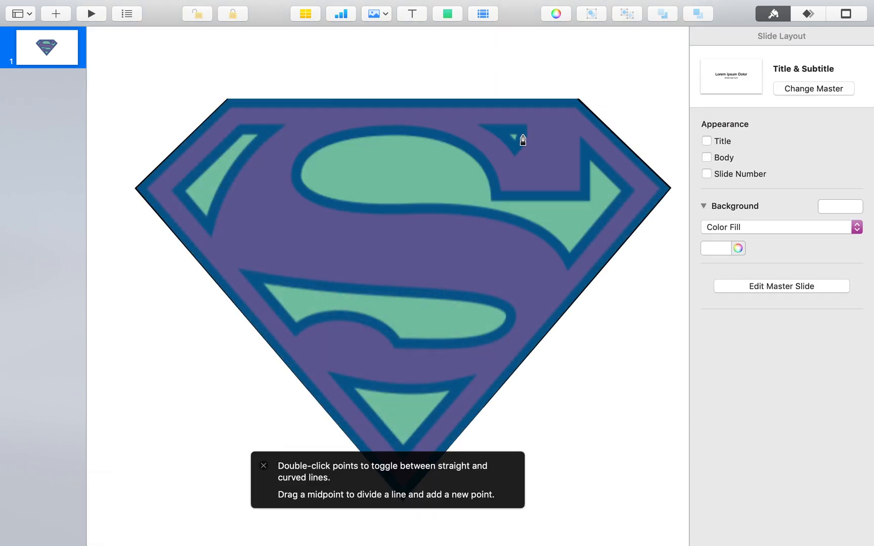
pyautogui.click(496, 130)
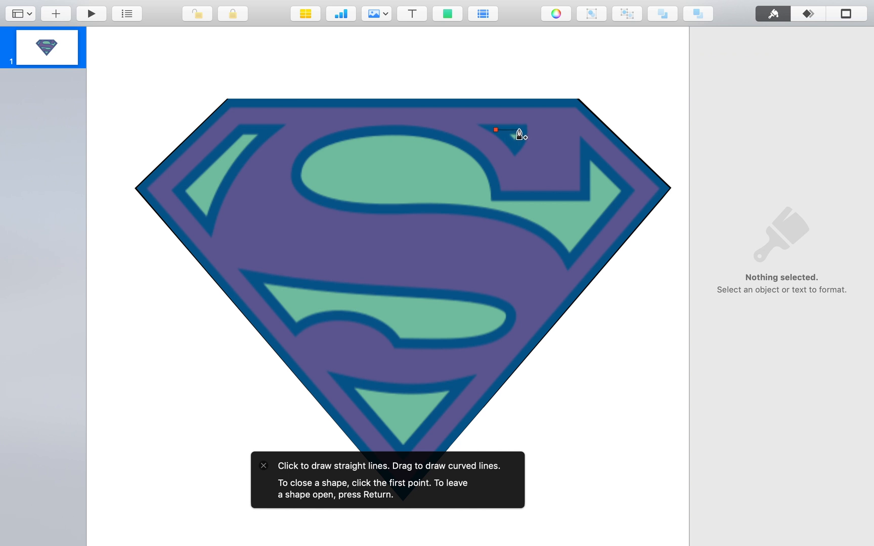
pyautogui.click(524, 130)
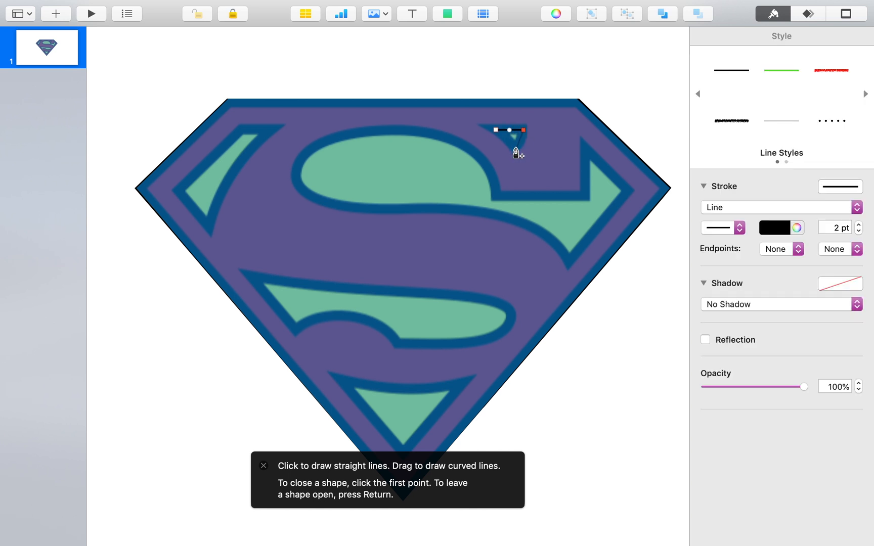
pyautogui.click(516, 148)
pyautogui.click(496, 129)
pyautogui.moveTo(507, 141); pyautogui.dragTo(524, 137)
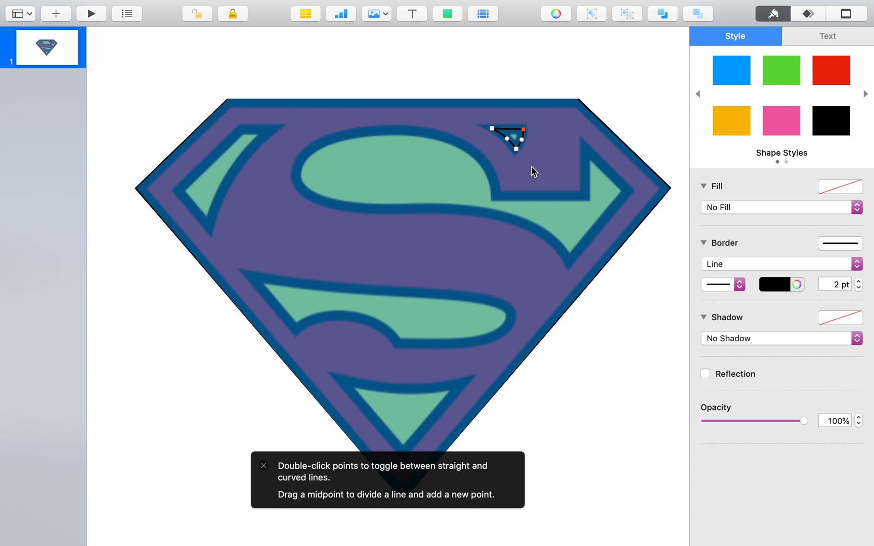
pyautogui.click(635, 90)
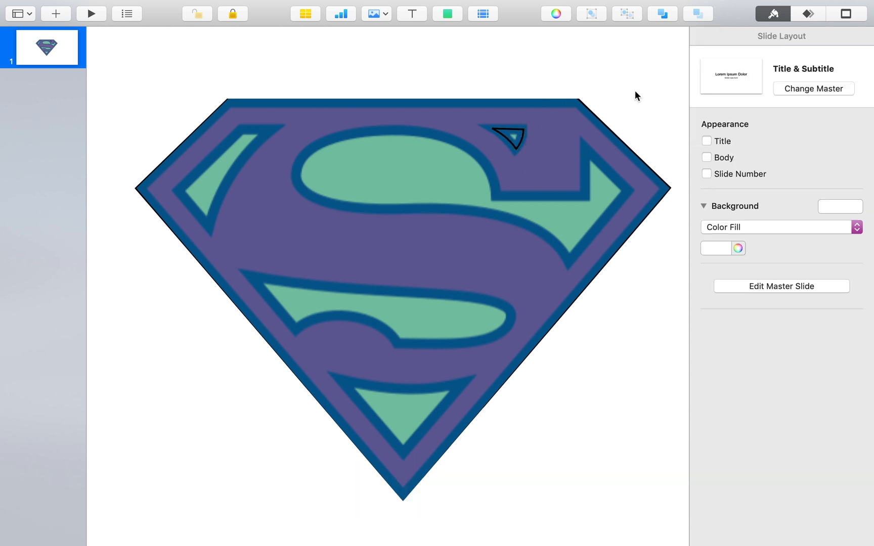
# Trace the large upper S cutout with the Pen tool as a closed shape of straight segments.
pyautogui.click(447, 13)
pyautogui.click(580, 39)
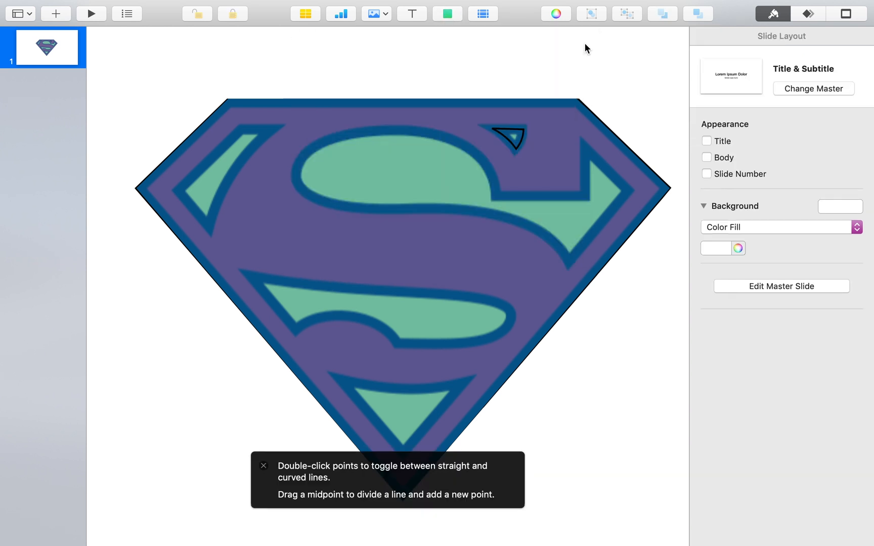
pyautogui.click(584, 151)
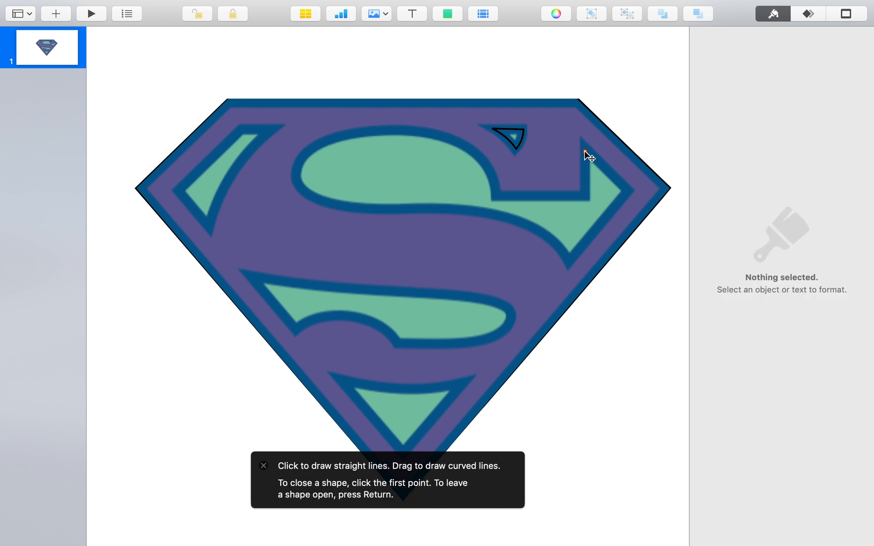
pyautogui.click(629, 191)
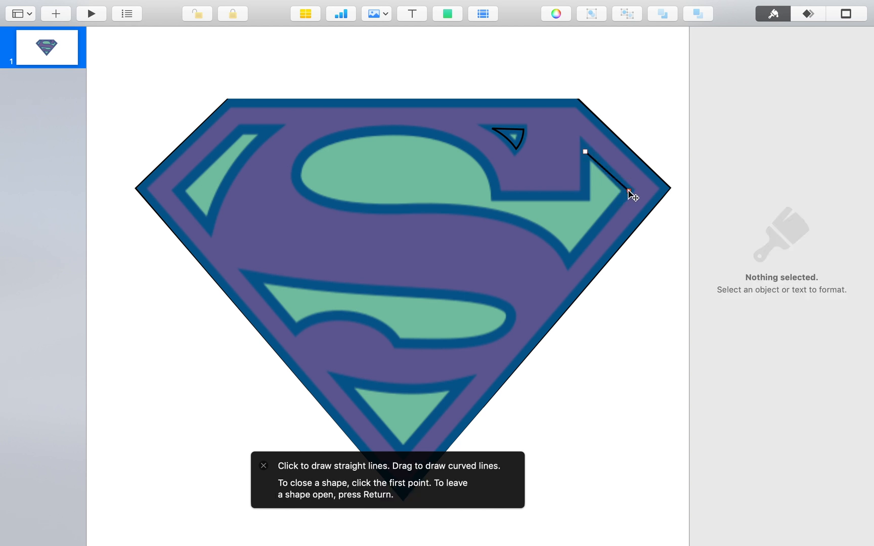
pyautogui.click(571, 261)
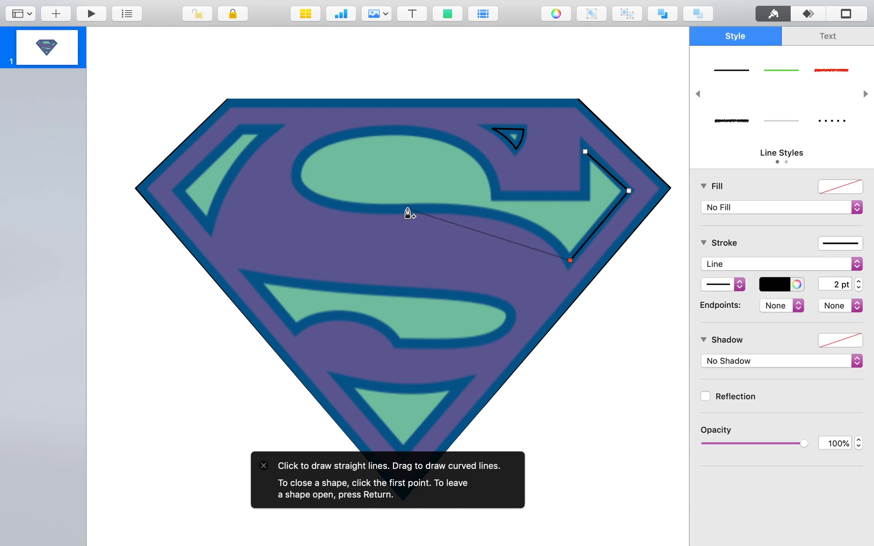
pyautogui.click(443, 210)
pyautogui.click(298, 174)
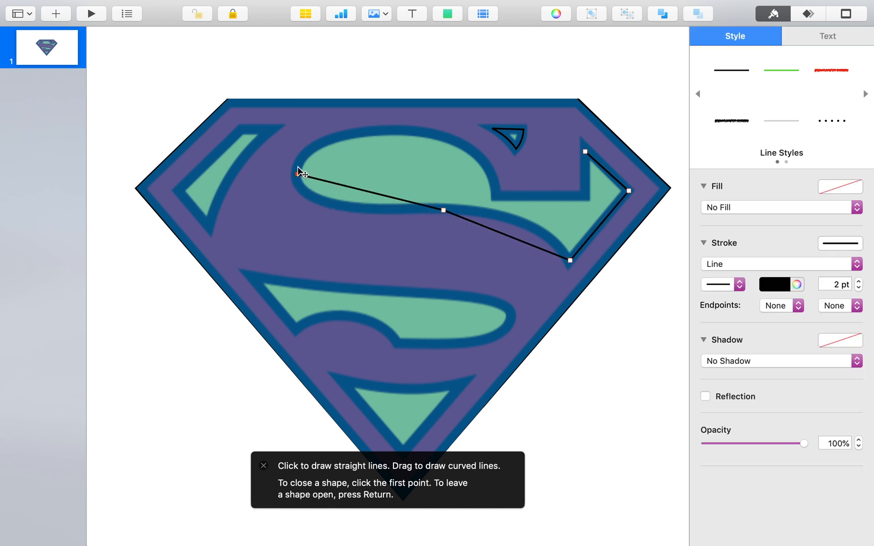
pyautogui.click(399, 130)
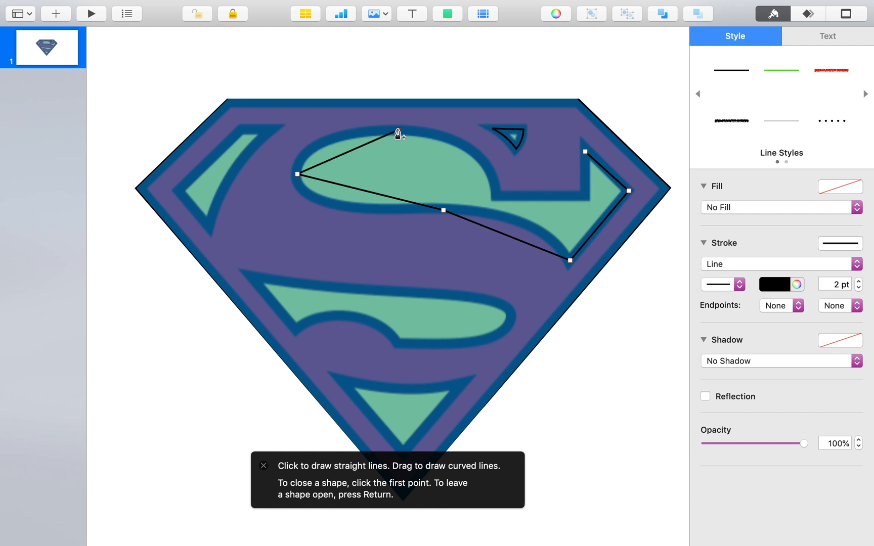
pyautogui.click(497, 197)
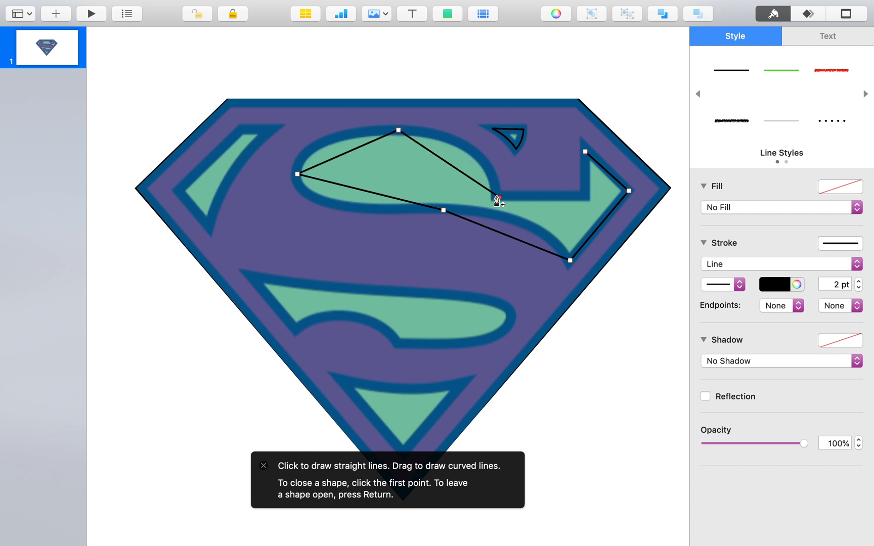
pyautogui.click(588, 196)
pyautogui.click(585, 152)
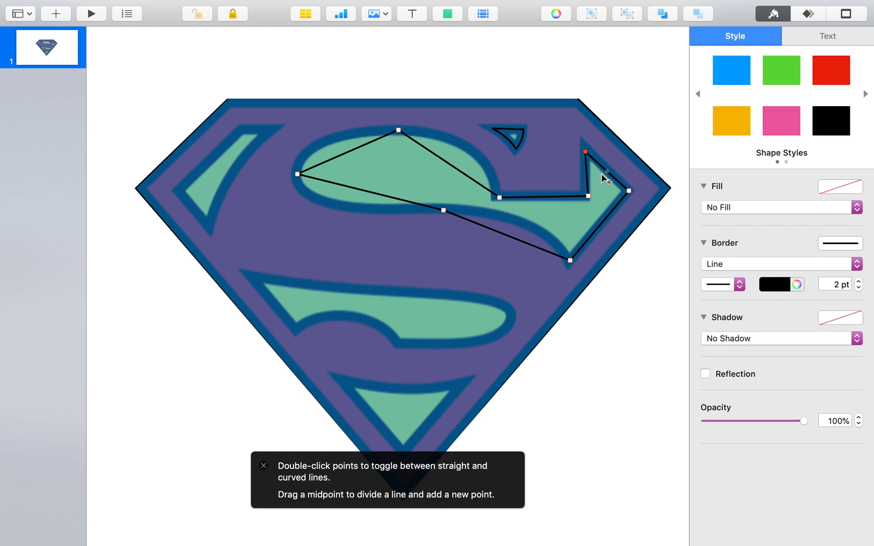
# Align the S outline's notch corners and curve its rounded upper lobe to the logo, adding and repositioning points.
pyautogui.moveTo(589, 197); pyautogui.dragTo(585, 197)
pyautogui.moveTo(500, 197); pyautogui.dragTo(498, 197)
pyautogui.doubleClick(399, 130)
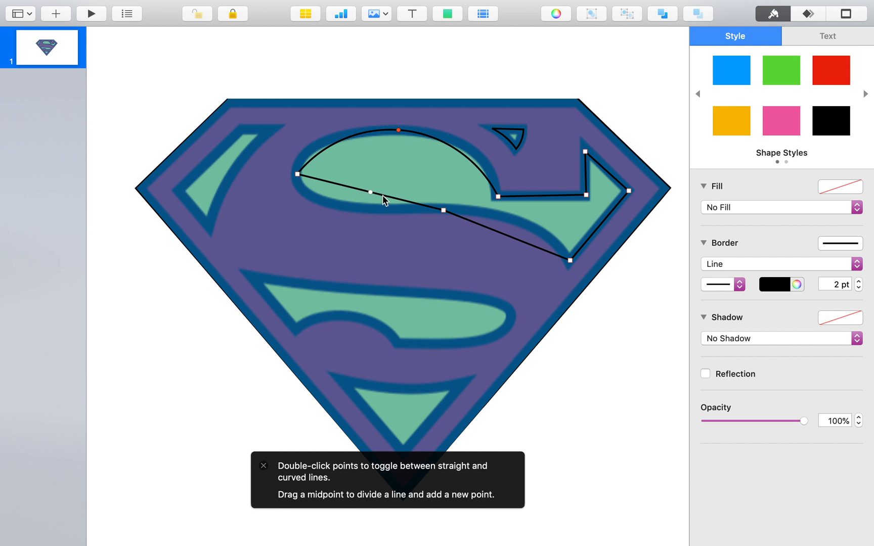
pyautogui.moveTo(371, 193); pyautogui.dragTo(351, 204)
pyautogui.doubleClick(298, 174)
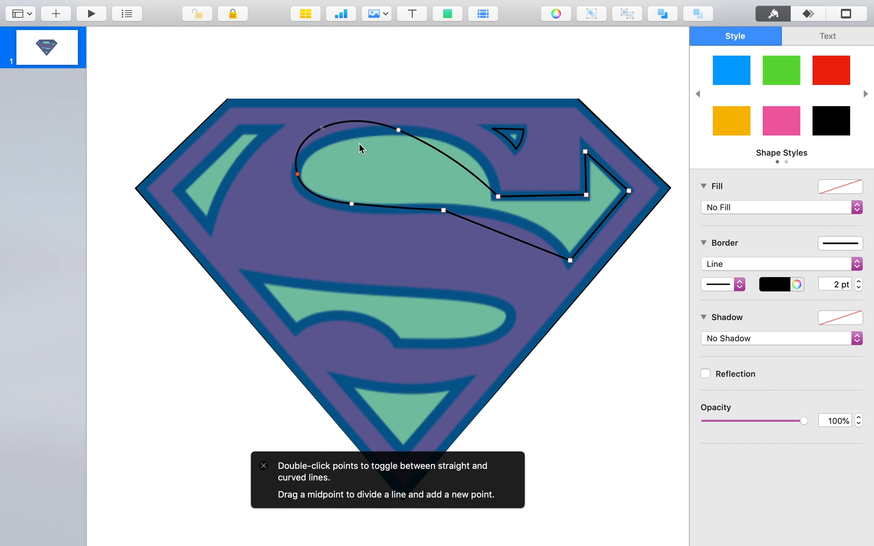
pyautogui.moveTo(399, 131); pyautogui.dragTo(318, 146)
pyautogui.moveTo(422, 133); pyautogui.dragTo(485, 164)
pyautogui.moveTo(319, 146); pyautogui.dragTo(339, 137)
pyautogui.moveTo(299, 178); pyautogui.dragTo(298, 181)
# Curve the S outline's lower edge with an added point near the tail and delete the surplus middle point.
pyautogui.moveTo(352, 205); pyautogui.dragTo(354, 211)
pyautogui.doubleClick(444, 211)
pyautogui.moveTo(510, 228); pyautogui.dragTo(513, 219)
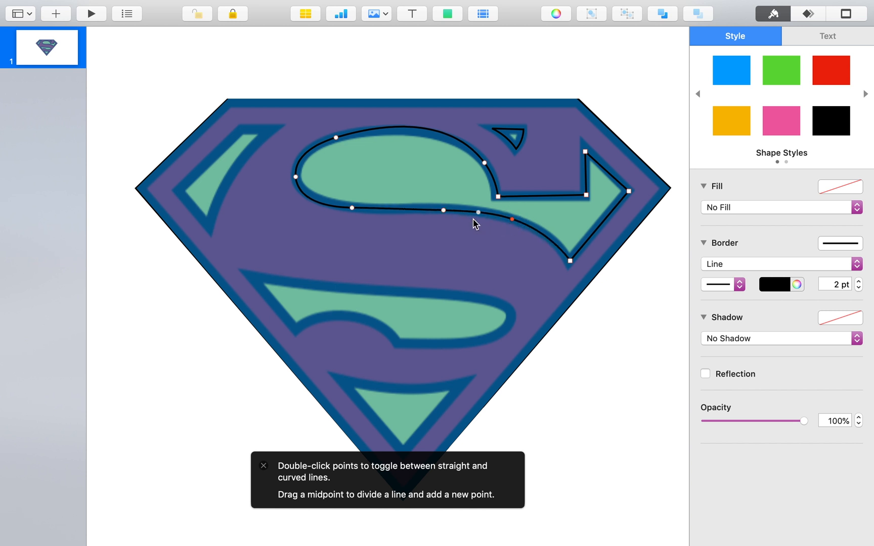
pyautogui.press('Delete')
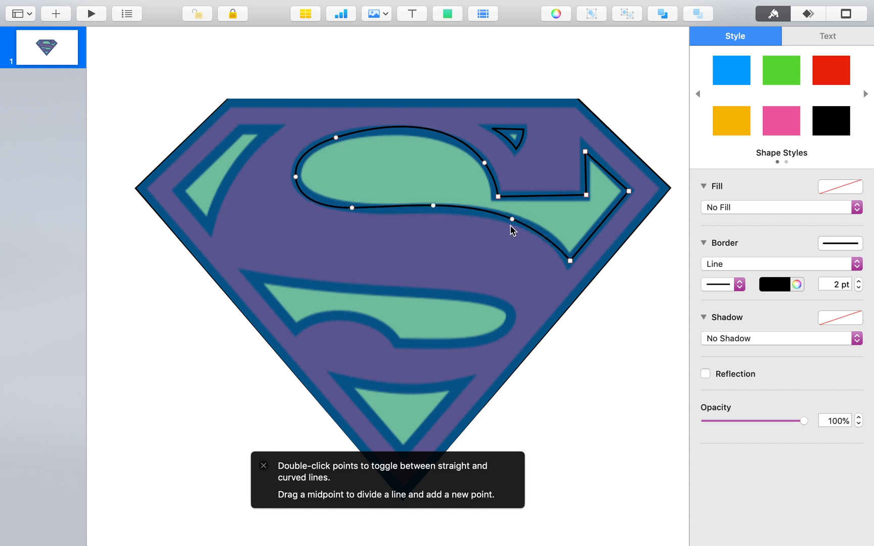
# Refine the corner points around the S outline's notch and arrow tip, and shift the tail's curve point toward the tip.
pyautogui.moveTo(585, 152); pyautogui.dragTo(585, 148)
pyautogui.click(585, 195)
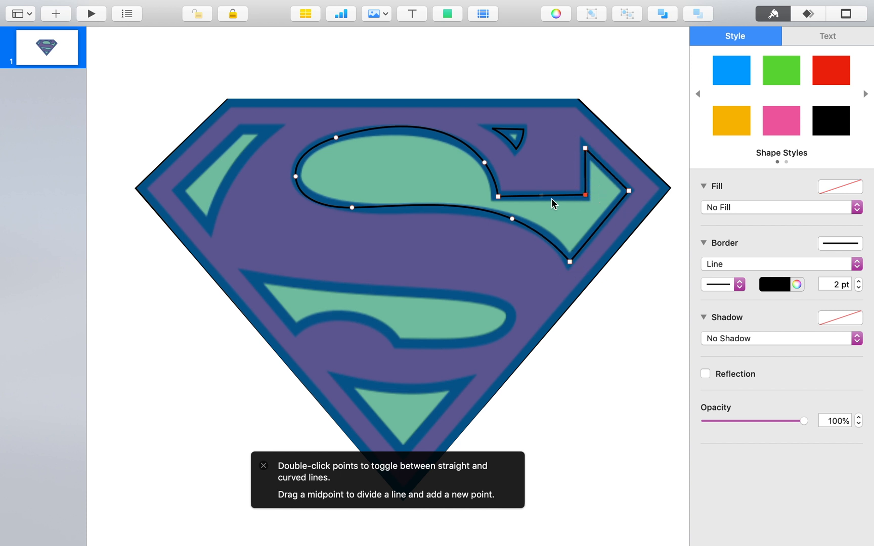
pyautogui.moveTo(499, 200); pyautogui.dragTo(528, 227)
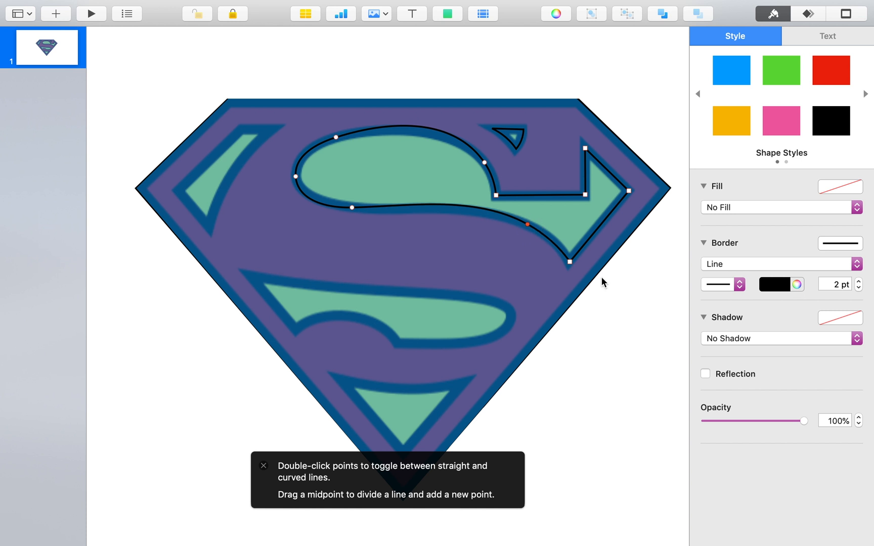
pyautogui.click(570, 262)
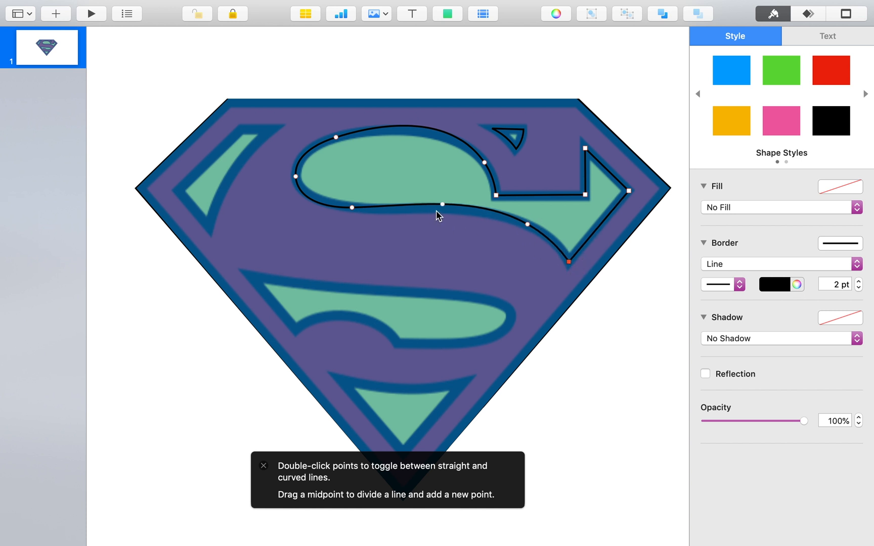
# Add curve points on the S outline's lower edge and upper lobe, and refit the neighbouring points to the logo.
pyautogui.moveTo(438, 208); pyautogui.dragTo(439, 210)
pyautogui.moveTo(352, 208); pyautogui.dragTo(336, 205)
pyautogui.moveTo(336, 137)
pyautogui.mouseDown()
pyautogui.moveTo(444, 139)
pyautogui.moveTo(349, 136)
pyautogui.mouseUp()
pyautogui.moveTo(485, 162)
pyautogui.mouseDown()
pyautogui.moveTo(474, 157)
pyautogui.moveTo(481, 159)
pyautogui.mouseUp()
pyautogui.moveTo(423, 131); pyautogui.dragTo(441, 136)
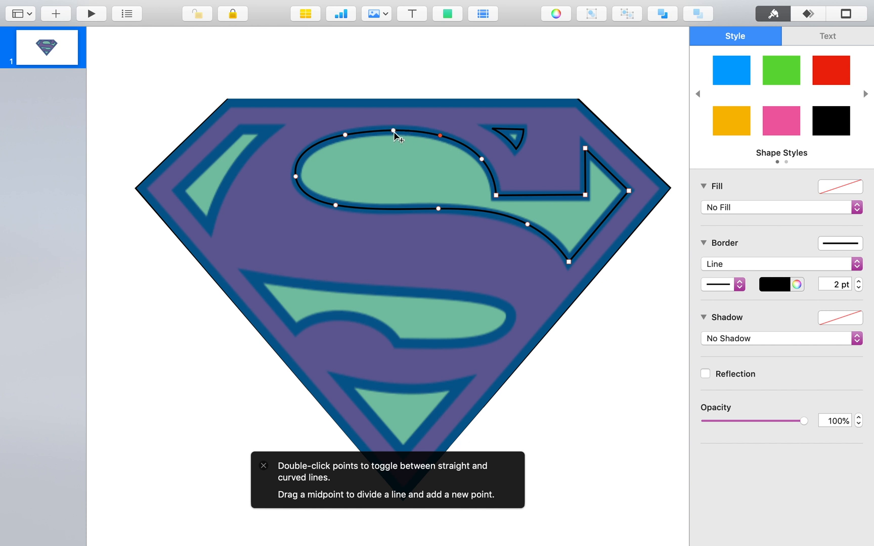
# Fine-tune the curve points on the S outline's lower edge and on the bottom triangle's upper edge.
pyautogui.moveTo(529, 229); pyautogui.dragTo(530, 229)
pyautogui.moveTo(439, 209); pyautogui.dragTo(456, 211)
pyautogui.moveTo(528, 226); pyautogui.dragTo(527, 226)
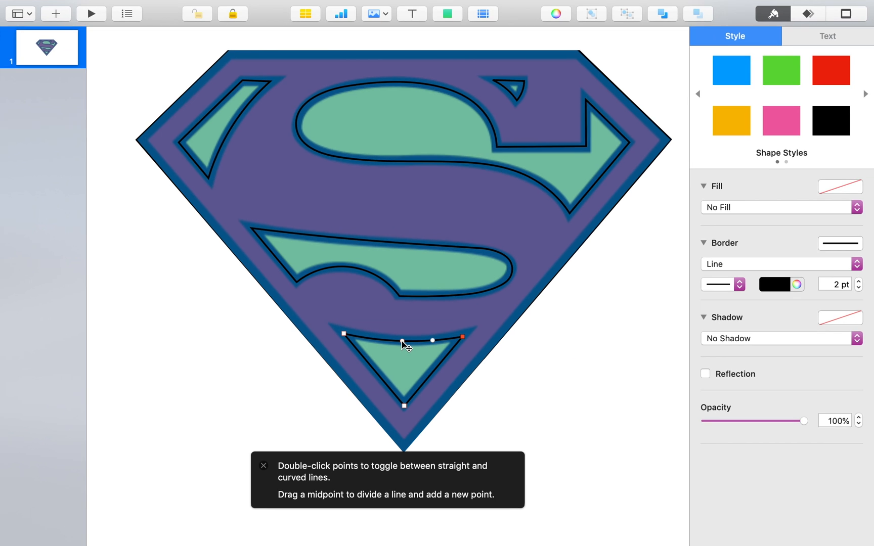
pyautogui.moveTo(402, 341); pyautogui.dragTo(403, 343)
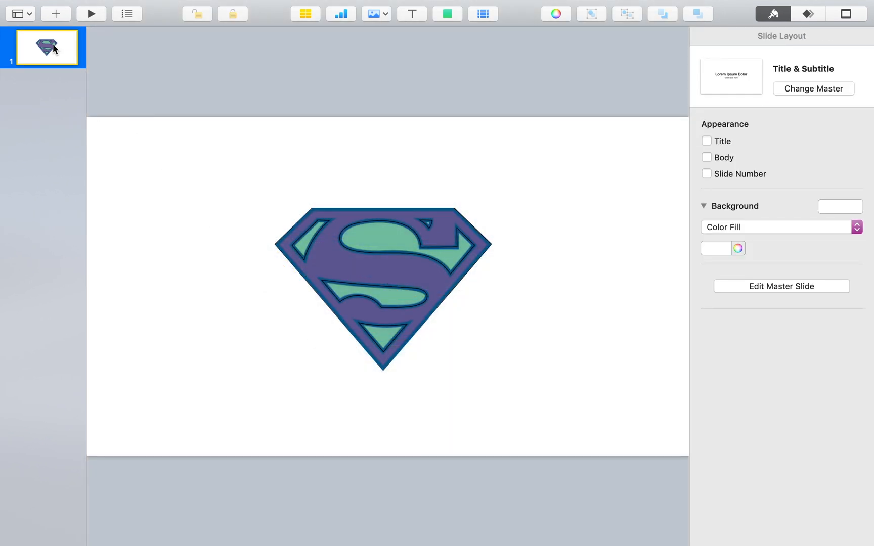
# Duplicate the slide and set the copy's background to black.
pyautogui.press('super+d')
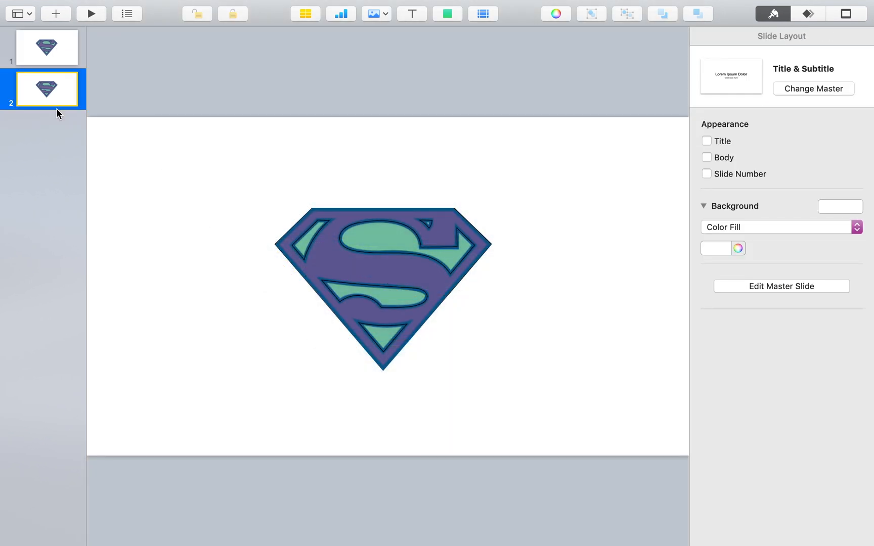
pyautogui.click(719, 248)
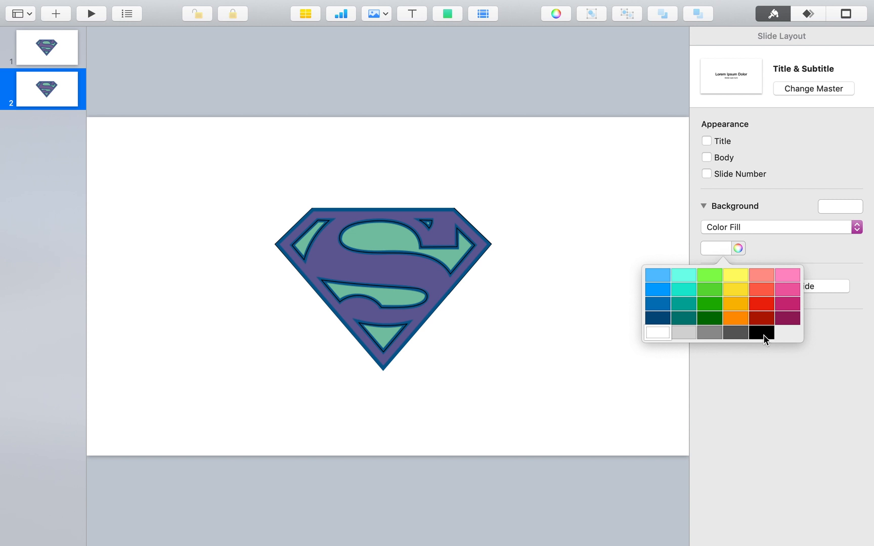
pyautogui.click(765, 335)
# Set the diamond shape's opacity to 100% and its fill to red.
pyautogui.click(343, 254)
pyautogui.click(720, 36)
pyautogui.moveTo(761, 421); pyautogui.dragTo(808, 422)
pyautogui.click(717, 229)
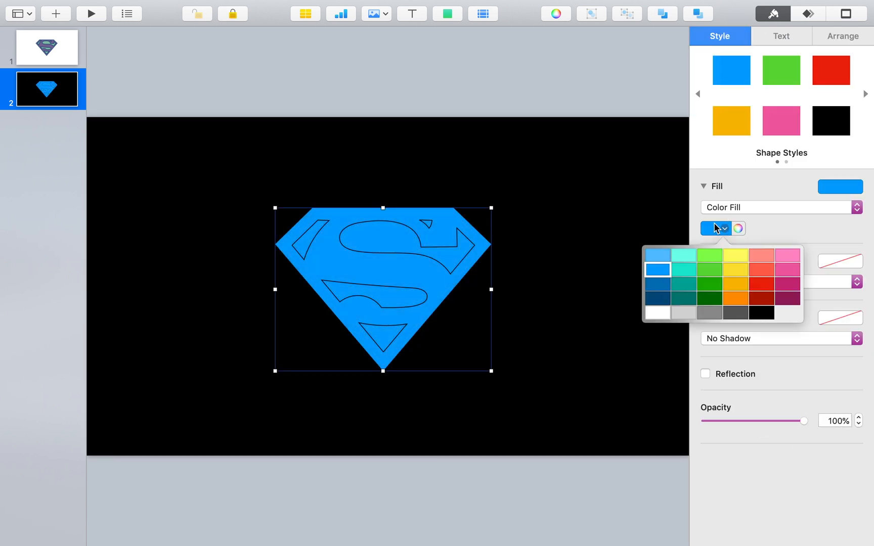
pyautogui.click(761, 283)
# Select all the logo shapes, move them lower on the slide and place a copy beside them to the left.
pyautogui.moveTo(568, 358); pyautogui.dragTo(247, 179)
pyautogui.moveTo(382, 264); pyautogui.dragTo(383, 285)
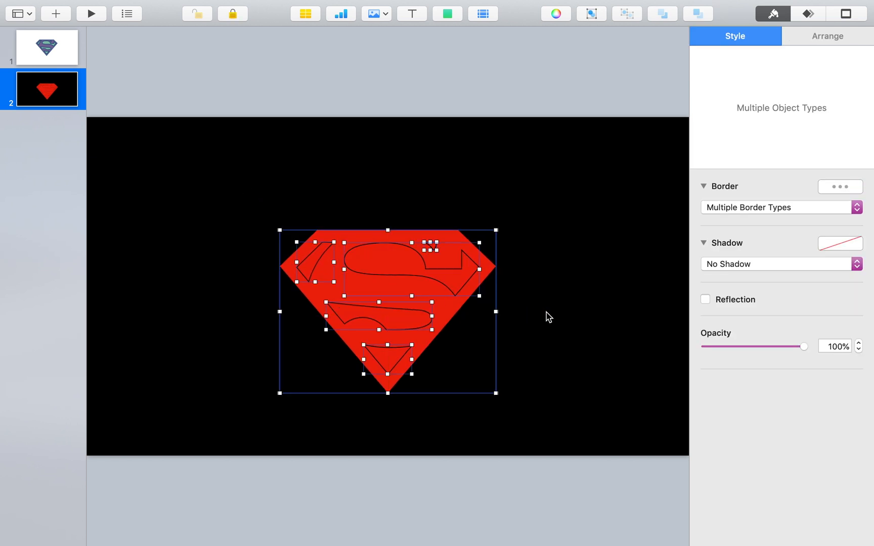
pyautogui.moveTo(447, 319); pyautogui.dragTo(227, 315)
pyautogui.click(227, 314)
# Subtract the five traced cutout shapes from the original red diamond.
pyautogui.click(359, 289)
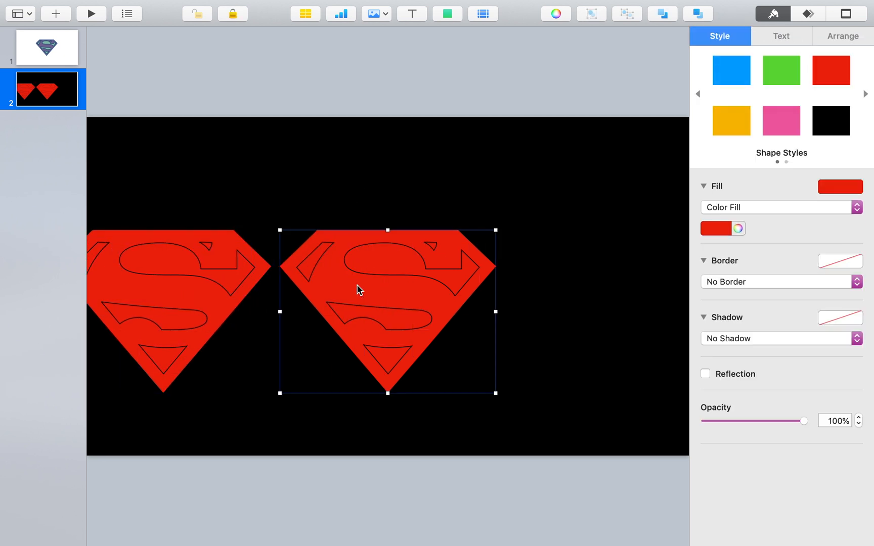
pyautogui.click(432, 249)
pyautogui.keyDown('shift'); pyautogui.click(389, 317); pyautogui.keyUp('shift')
pyautogui.keyDown('shift'); pyautogui.click(396, 353); pyautogui.keyUp('shift')
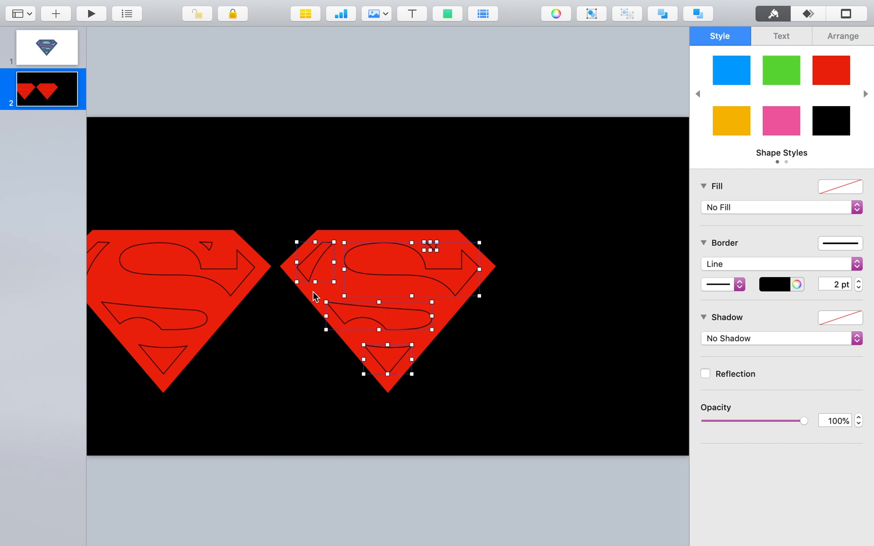
pyautogui.keyDown('shift'); pyautogui.click(314, 296); pyautogui.keyUp('shift')
pyautogui.click(843, 39)
pyautogui.click(803, 376)
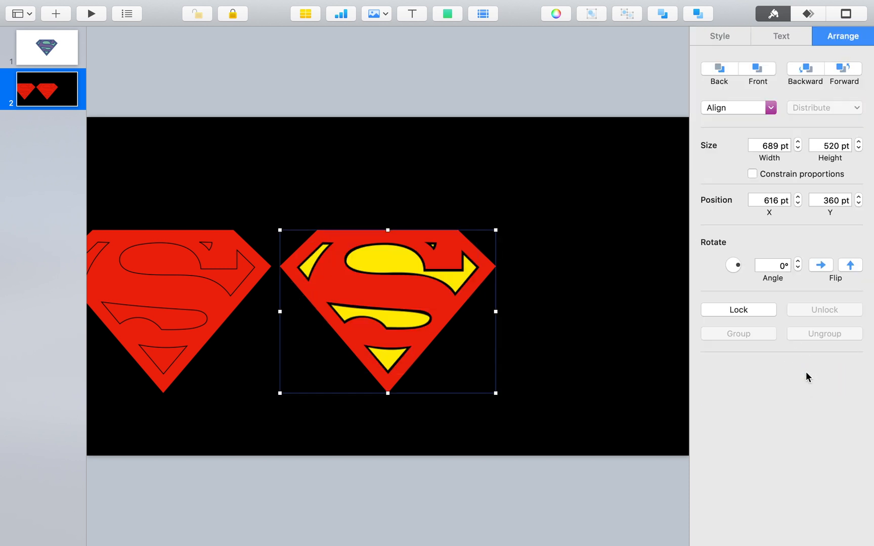
# Move the cut red logo aside, delete the reference image beneath it, and return the logo to its place.
pyautogui.click(397, 291)
pyautogui.moveTo(397, 291); pyautogui.dragTo(480, 295)
pyautogui.click(323, 285)
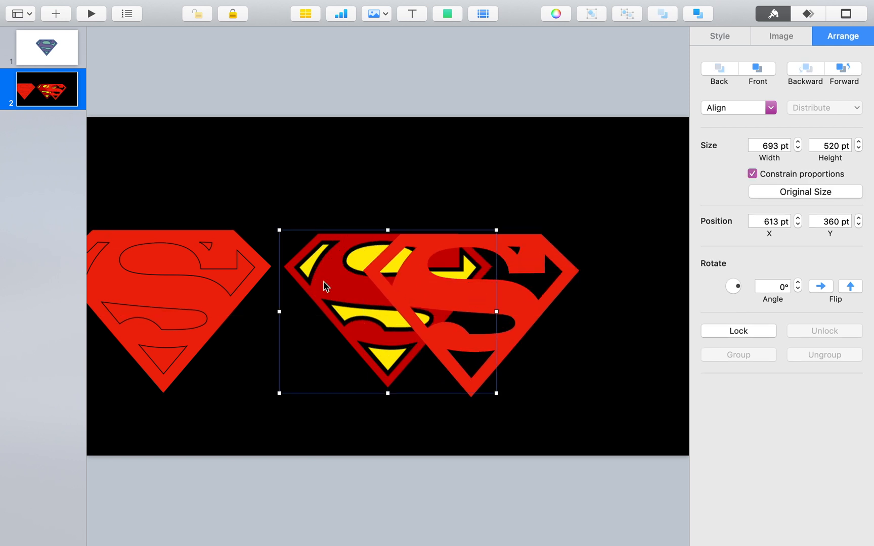
pyautogui.press('Delete')
pyautogui.moveTo(408, 296); pyautogui.dragTo(367, 294)
# Place a copy of the left logo's solid red diamond over the cut red logo.
pyautogui.click(178, 302)
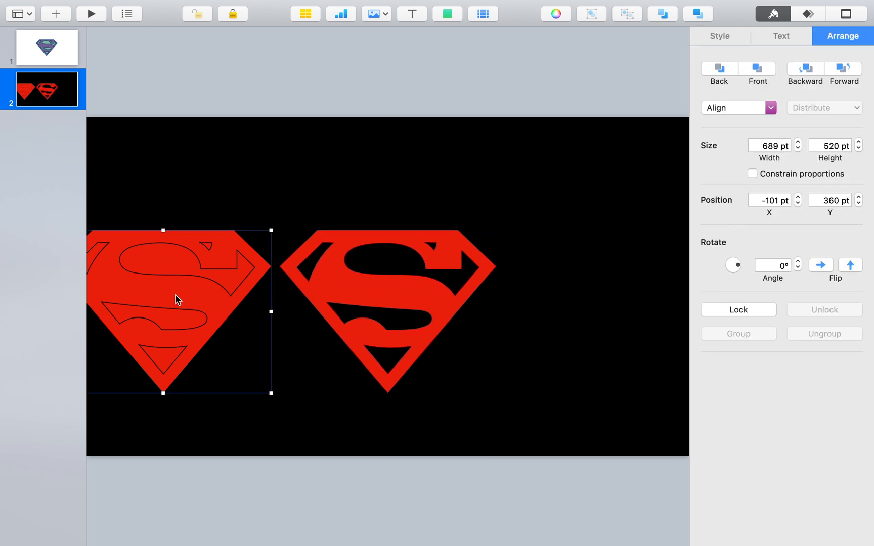
pyautogui.moveTo(168, 291); pyautogui.dragTo(395, 296)
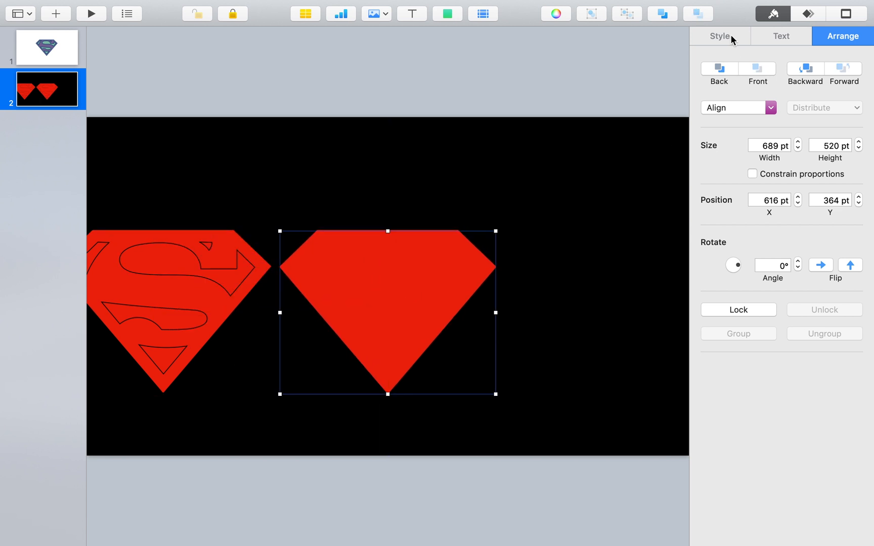
# Fill the copied red diamond with yellow and send it behind the cut red logo.
pyautogui.click(721, 36)
pyautogui.click(721, 228)
pyautogui.click(739, 273)
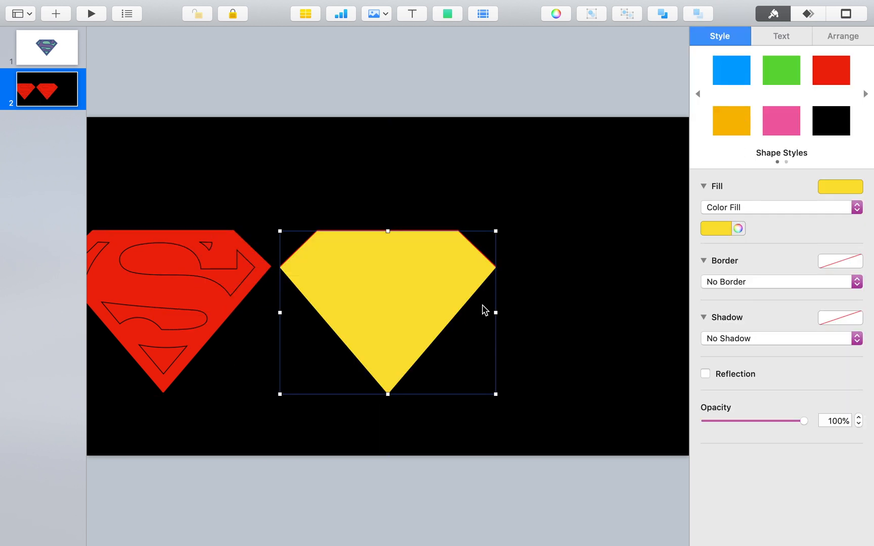
pyautogui.rightClick(412, 298)
pyautogui.click(451, 300)
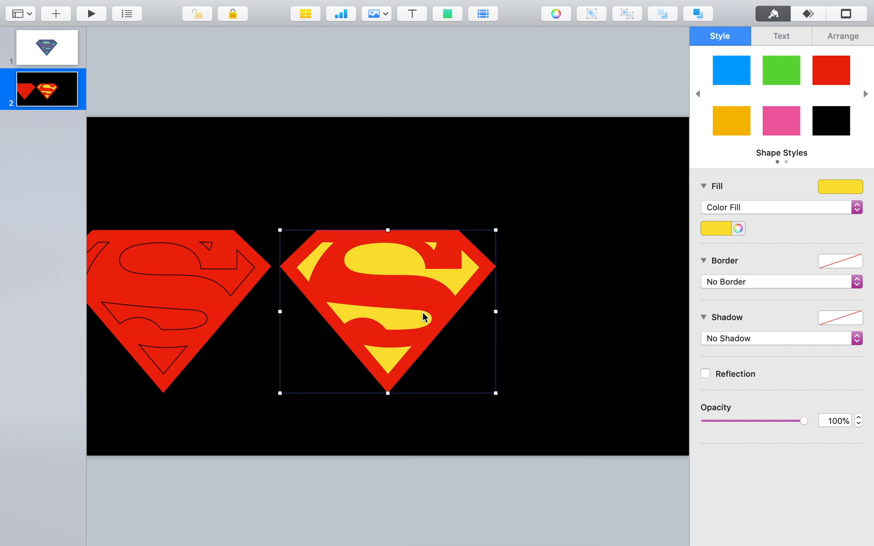
pyautogui.moveTo(495, 393)
pyautogui.mouseDown()
pyautogui.moveTo(471, 378)
pyautogui.moveTo(494, 390)
pyautogui.mouseUp()
pyautogui.click(555, 311)
# Add a drop shadow to the cut red logo and adjust its blur, offset and opacity so the yellow areas look recessed.
pyautogui.click(455, 298)
pyautogui.click(733, 339)
pyautogui.click(733, 353)
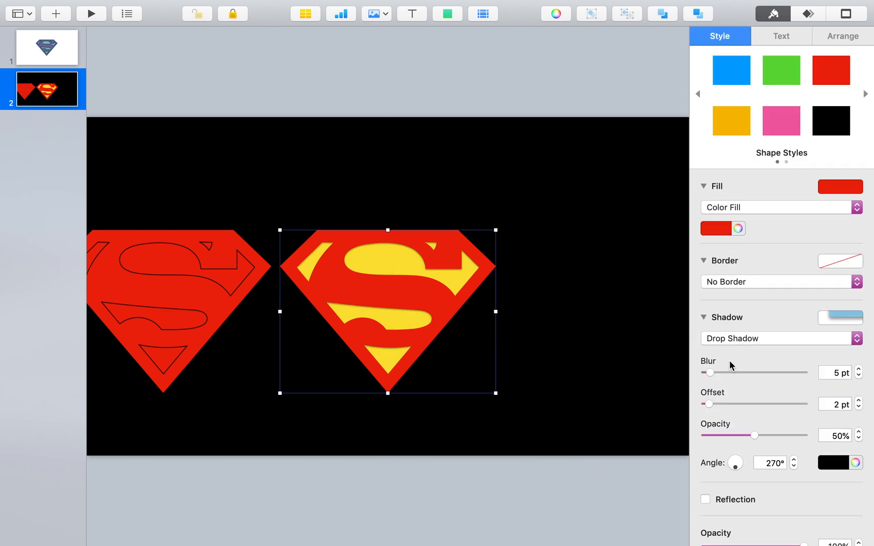
pyautogui.moveTo(710, 372); pyautogui.dragTo(740, 404)
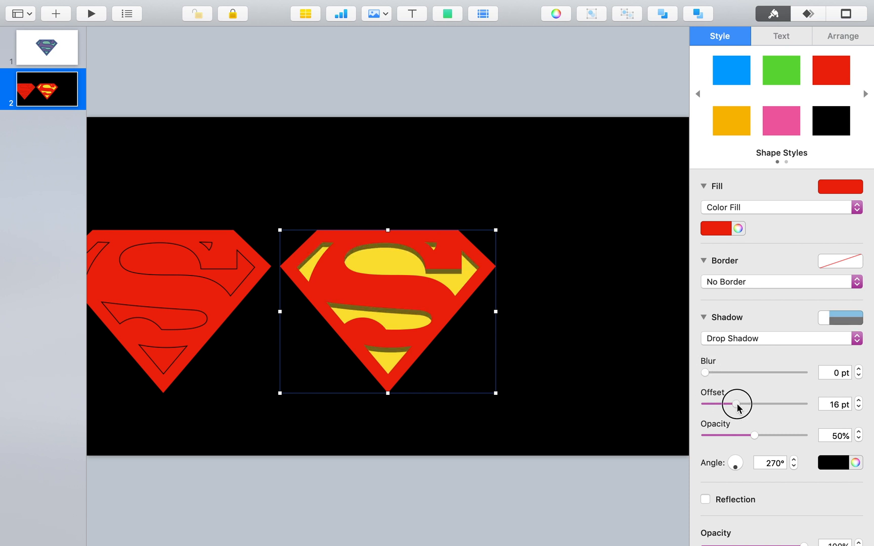
pyautogui.moveTo(757, 440); pyautogui.dragTo(776, 438)
pyautogui.moveTo(704, 373); pyautogui.dragTo(706, 372)
pyautogui.moveTo(741, 405); pyautogui.dragTo(746, 404)
pyautogui.moveTo(775, 435); pyautogui.dragTo(773, 435)
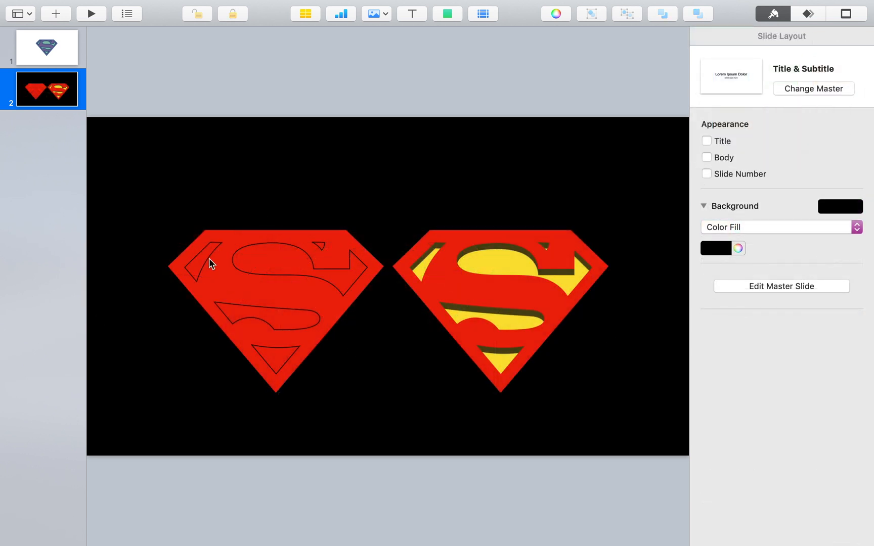
# Group the five cutout outlines on the left logo and place a copy of the group over the yellow areas of the right logo.
pyautogui.click(209, 258)
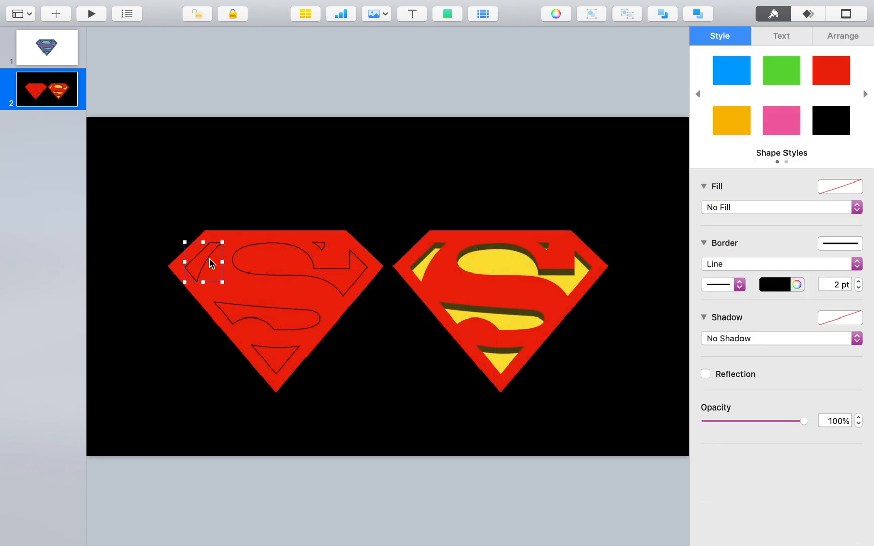
pyautogui.keyDown('shift'); pyautogui.click(304, 256); pyautogui.keyUp('shift')
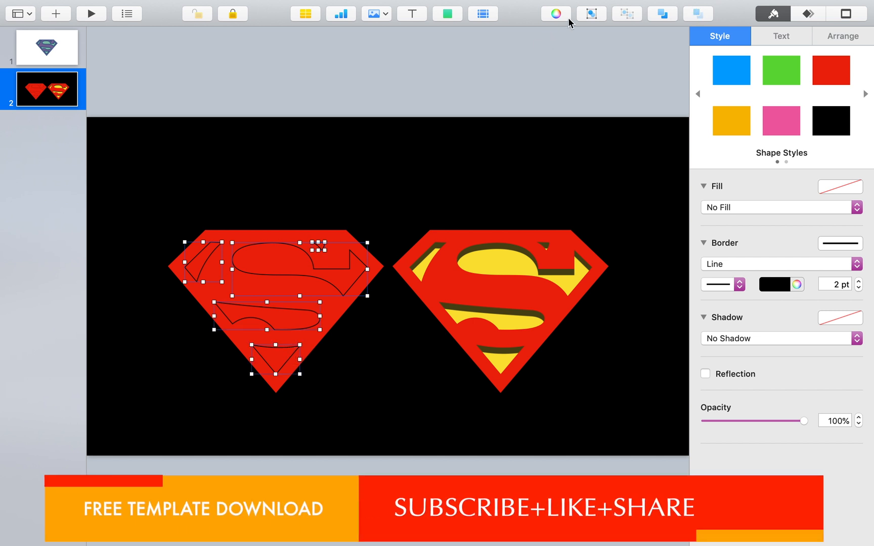
pyautogui.click(592, 14)
pyautogui.moveTo(326, 279); pyautogui.dragTo(553, 279)
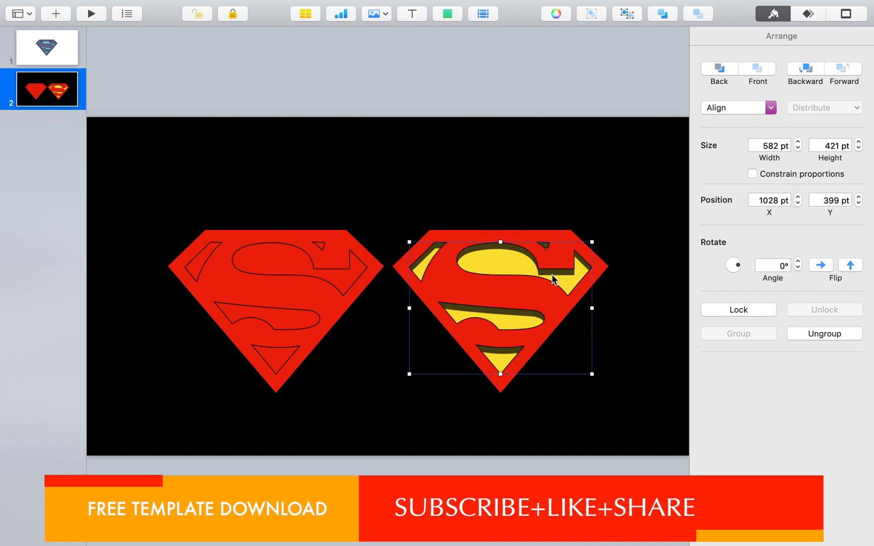
# Ungroup the copied cutout shapes and give them a red border and a red color fill.
pyautogui.click(627, 14)
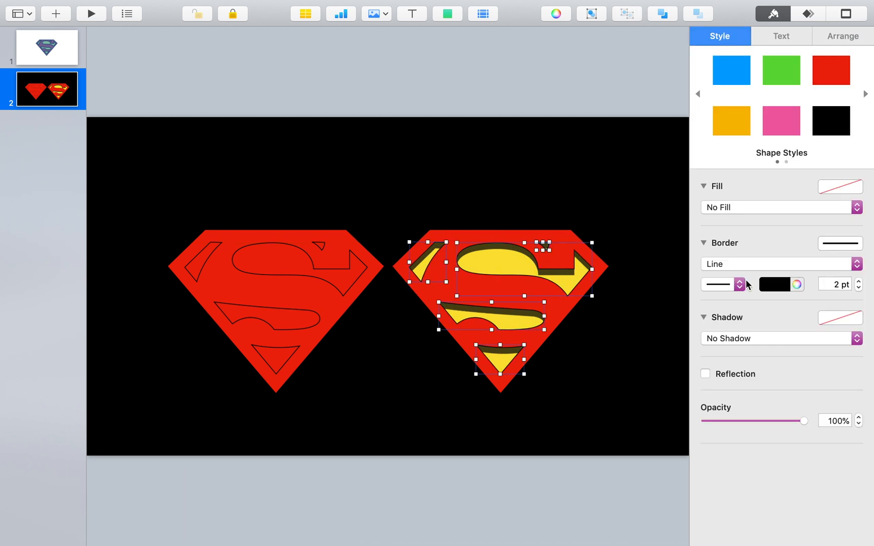
pyautogui.click(772, 285)
pyautogui.click(826, 340)
pyautogui.click(737, 207)
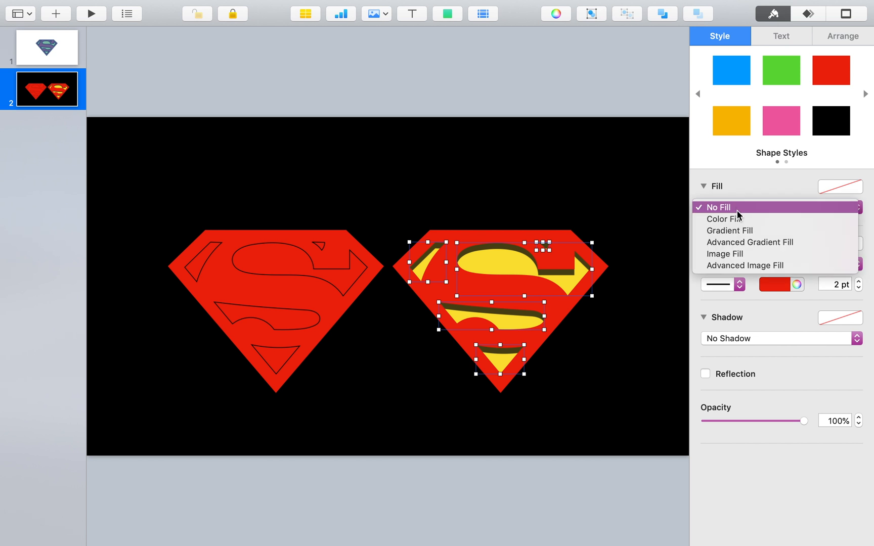
pyautogui.click(741, 218)
pyautogui.click(713, 227)
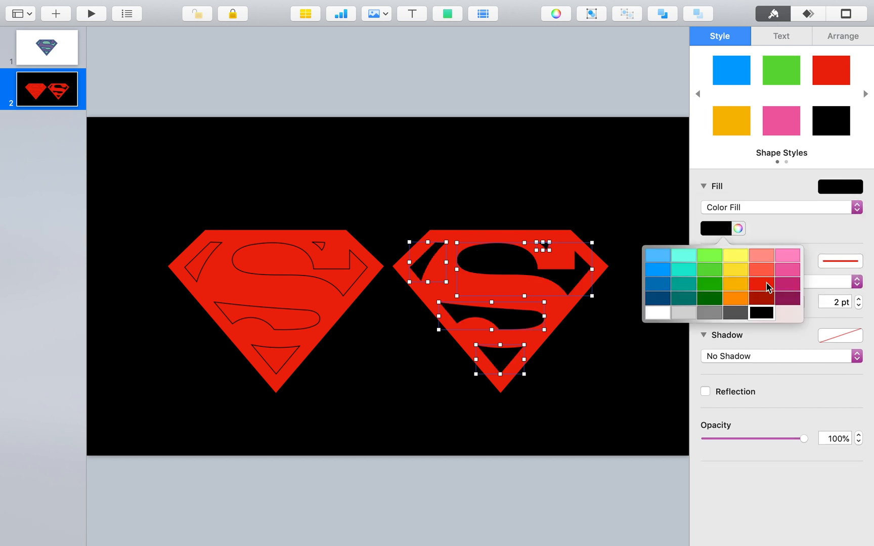
pyautogui.click(767, 286)
pyautogui.click(600, 366)
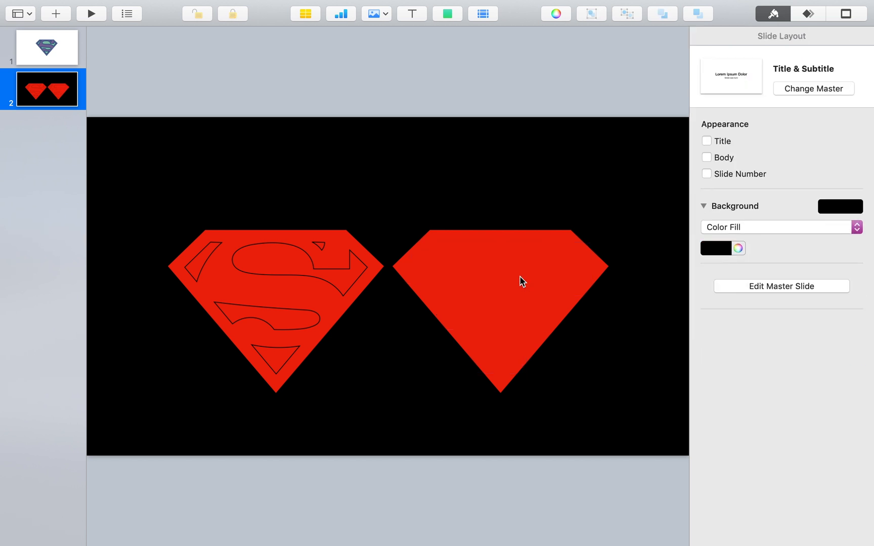
# Ungroup the left logo and delete its five cutout outlines.
pyautogui.moveTo(149, 179); pyautogui.dragTo(379, 417)
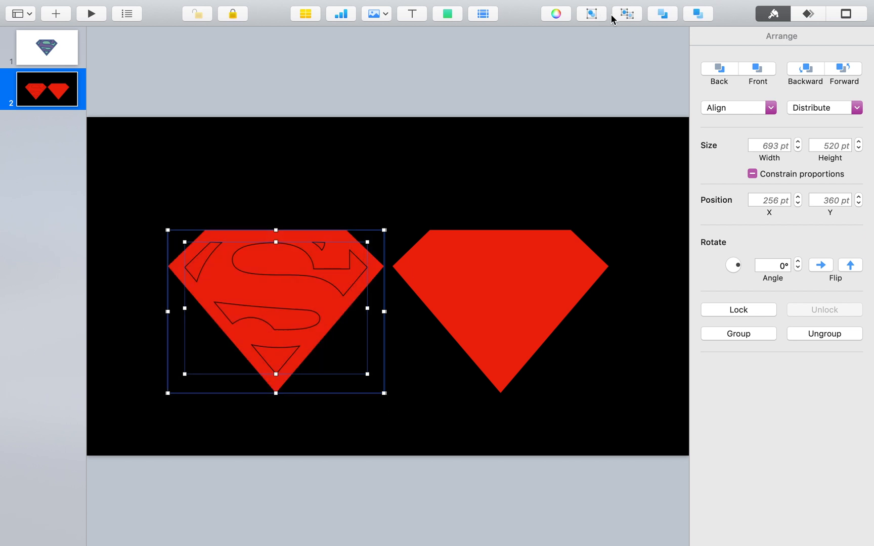
pyautogui.click(633, 15)
pyautogui.click(453, 109)
pyautogui.click(318, 247)
pyautogui.press('Delete')
pyautogui.click(296, 257)
pyautogui.click(299, 249)
pyautogui.press('Delete')
pyautogui.click(214, 252)
pyautogui.press('Delete')
pyautogui.click(299, 308)
pyautogui.click(299, 310)
pyautogui.press('Delete')
pyautogui.click(292, 359)
pyautogui.press('Delete')
# Separate the two stacked red diamonds of the left logo and delete one of them.
pyautogui.click(271, 298)
pyautogui.moveTo(271, 299); pyautogui.dragTo(238, 293)
pyautogui.click(182, 273)
pyautogui.press('Delete')
# Insert a blue square, resize it to the left diamond's bounds and send it behind the diamond.
pyautogui.click(448, 14)
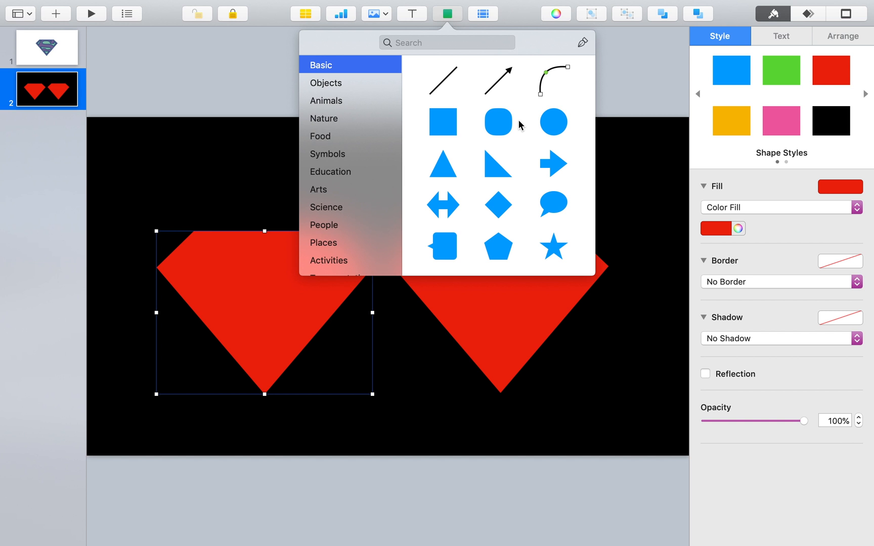
pyautogui.moveTo(440, 126); pyautogui.dragTo(373, 248)
pyautogui.moveTo(193, 247); pyautogui.dragTo(159, 246)
pyautogui.moveTo(264, 262); pyautogui.dragTo(265, 392)
pyautogui.moveTo(263, 230); pyautogui.dragTo(262, 230)
pyautogui.rightClick(262, 275)
pyautogui.click(300, 288)
pyautogui.moveTo(264, 392); pyautogui.dragTo(263, 393)
pyautogui.moveTo(373, 313); pyautogui.dragTo(373, 314)
pyautogui.moveTo(157, 313); pyautogui.dragTo(156, 313)
# Place a copy of the left red diamond directly above the blue rectangle.
pyautogui.click(257, 332)
pyautogui.click(305, 172)
pyautogui.click(282, 297)
pyautogui.moveTo(272, 302); pyautogui.dragTo(273, 139)
# Subtract the red diamond from the blue rectangle.
pyautogui.click(325, 321)
pyautogui.keyDown('shift'); pyautogui.click(342, 338); pyautogui.keyUp('shift')
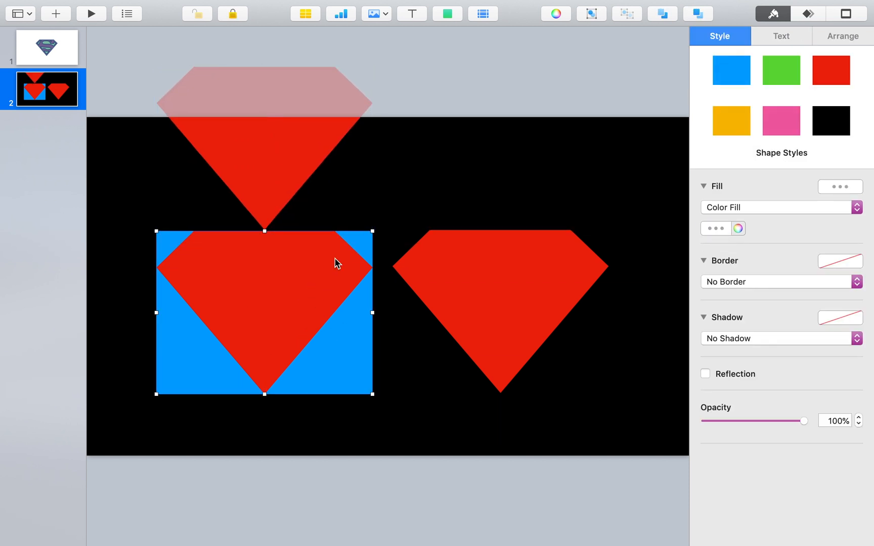
pyautogui.keyDown('shift'); pyautogui.click(295, 291); pyautogui.keyUp('shift')
pyautogui.moveTo(332, 435); pyautogui.dragTo(158, 352)
pyautogui.click(842, 38)
pyautogui.click(802, 373)
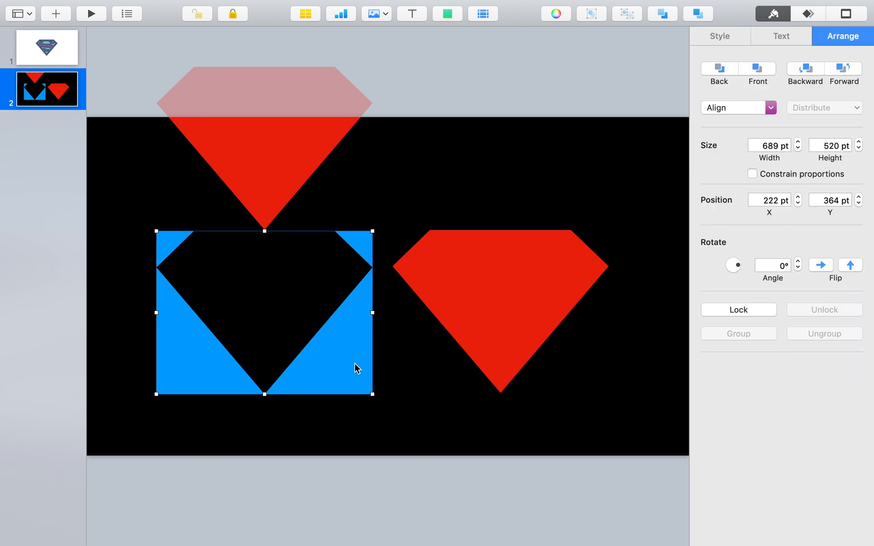
# Break the cut blue shape apart into separate corner pieces.
pyautogui.rightClick(335, 366)
pyautogui.click(415, 479)
pyautogui.click(412, 406)
# Try moving the two lower corner pieces individually and undo each move.
pyautogui.moveTo(329, 373); pyautogui.dragTo(355, 384)
pyautogui.press('super+z')
pyautogui.moveTo(187, 349); pyautogui.dragTo(169, 345)
pyautogui.press('super+z')
# Move the diamond copy back between the blue corner pieces and fill all the pieces red.
pyautogui.click(302, 280)
pyautogui.moveTo(275, 177); pyautogui.dragTo(274, 322)
pyautogui.moveTo(405, 427); pyautogui.dragTo(377, 406)
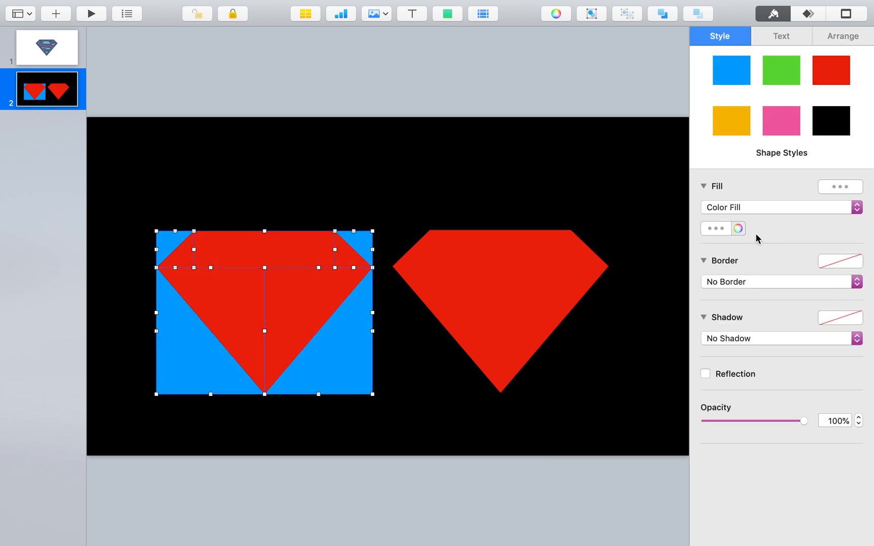
pyautogui.click(715, 228)
pyautogui.click(768, 288)
pyautogui.click(355, 106)
# Enlarge the corner pieces around the left diamond slightly so that their edges overlap.
pyautogui.click(312, 297)
pyautogui.click(166, 244)
pyautogui.moveTo(197, 271); pyautogui.dragTo(195, 269)
pyautogui.moveTo(265, 270); pyautogui.dragTo(260, 266)
pyautogui.click(337, 318)
pyautogui.click(354, 244)
pyautogui.moveTo(335, 267); pyautogui.dragTo(332, 267)
pyautogui.click(414, 340)
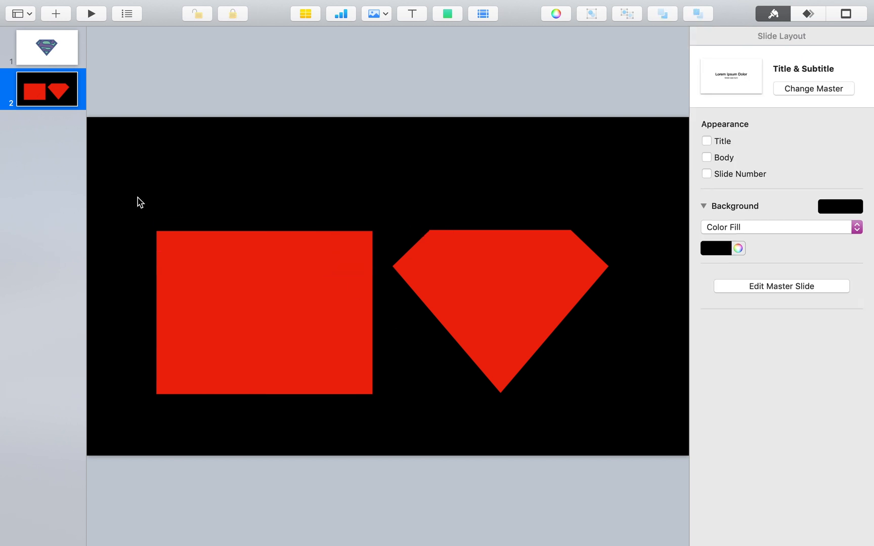
# Duplicate the slide and keep only the red rectangle on the copy, centred on the slide.
pyautogui.press('super+d')
pyautogui.moveTo(593, 394); pyautogui.dragTo(440, 163)
pyautogui.press('Delete')
pyautogui.moveTo(492, 441); pyautogui.dragTo(97, 211)
pyautogui.moveTo(319, 347); pyautogui.dragTo(437, 359)
# On slide 2, delete the red rectangle and centre the remaining diamond logo.
pyautogui.click(44, 95)
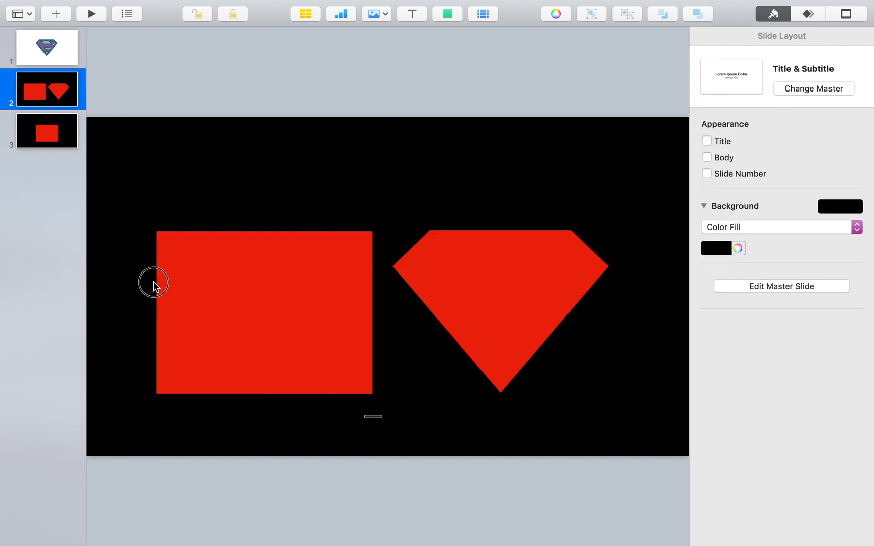
pyautogui.moveTo(382, 418); pyautogui.dragTo(142, 204)
pyautogui.press('Delete')
pyautogui.moveTo(308, 183); pyautogui.dragTo(626, 414)
pyautogui.moveTo(517, 319); pyautogui.dragTo(406, 320)
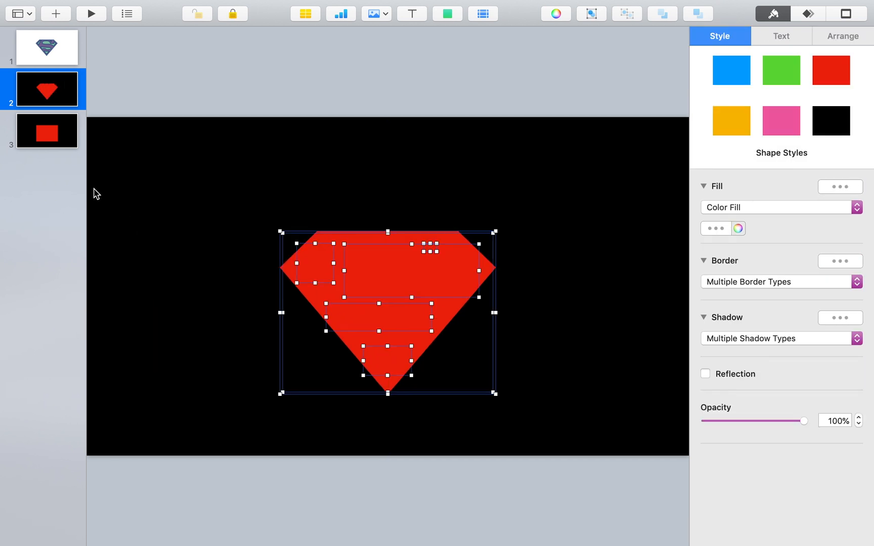
# Reorder the slides so that the diamond slide comes after the rectangle slide.
pyautogui.click(49, 136)
pyautogui.click(43, 100)
pyautogui.moveTo(50, 96); pyautogui.dragTo(52, 168)
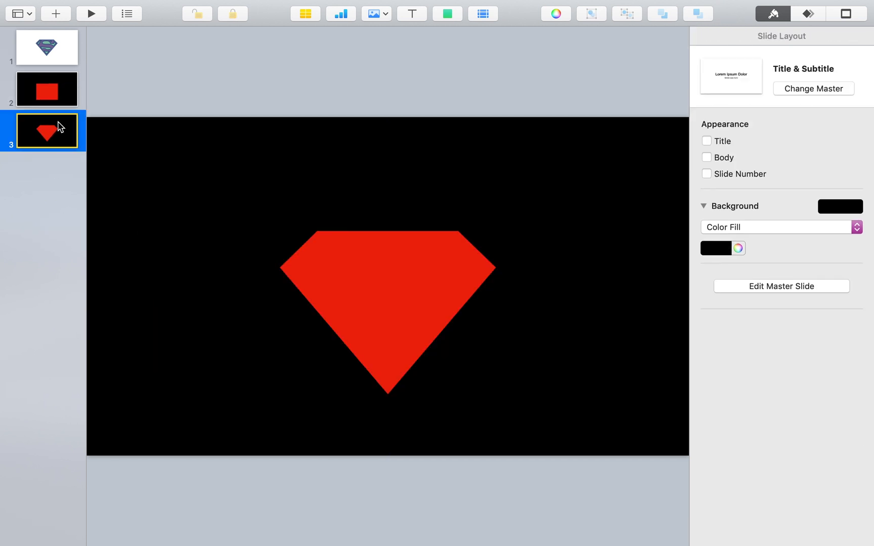
# On slide 2, scale the grouped rectangle pieces proportionally to 900 pt wide, centre them and ungroup them.
pyautogui.click(50, 94)
pyautogui.moveTo(168, 175); pyautogui.dragTo(585, 421)
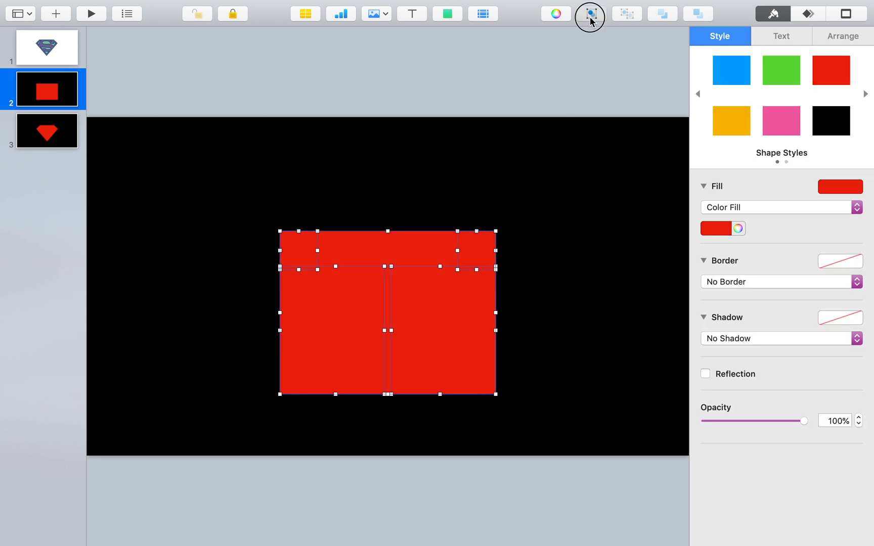
pyautogui.click(591, 19)
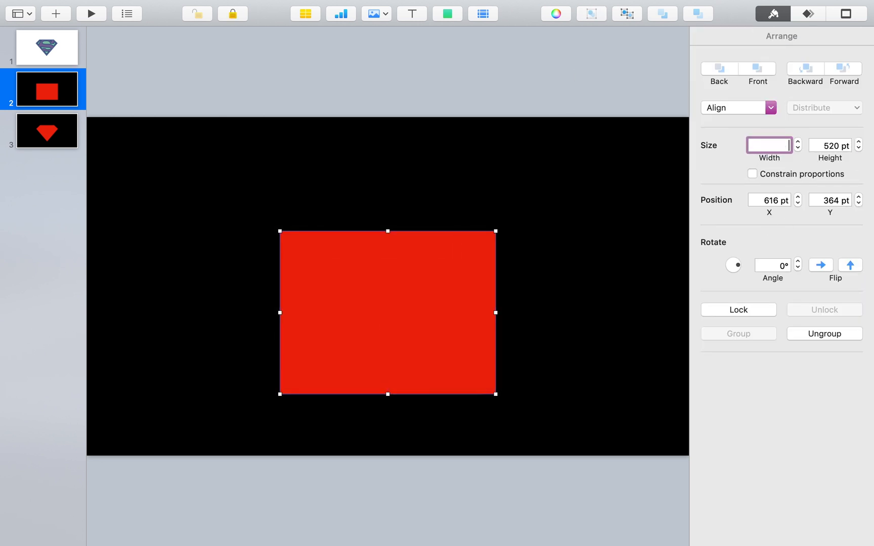
pyautogui.write('900')
pyautogui.press('Return')
pyautogui.moveTo(425, 337); pyautogui.dragTo(394, 311)
pyautogui.click(623, 17)
# On slide 3, group the diamond logo's shapes, scale them to 900 pt wide, centre them and ungroup them.
pyautogui.click(47, 130)
pyautogui.moveTo(209, 191); pyautogui.dragTo(586, 425)
pyautogui.click(597, 17)
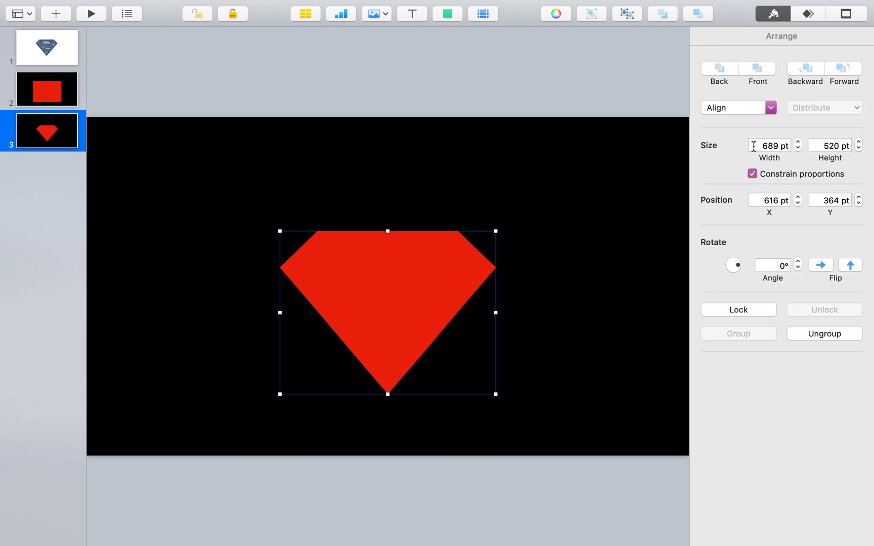
pyautogui.write('900')
pyautogui.press('Return')
pyautogui.moveTo(415, 306); pyautogui.dragTo(351, 293)
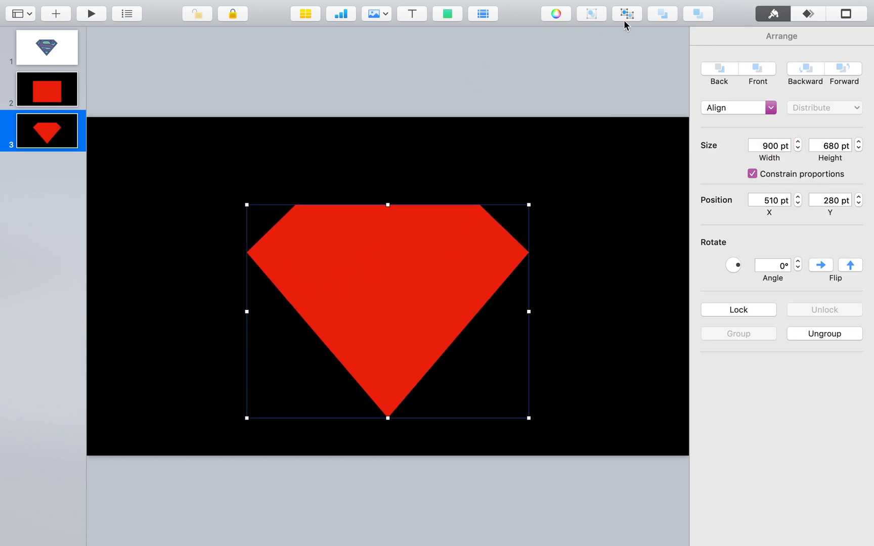
pyautogui.click(626, 14)
pyautogui.click(101, 107)
# Lower the opacity of the diamond between the corner pieces on slide 2.
pyautogui.click(47, 89)
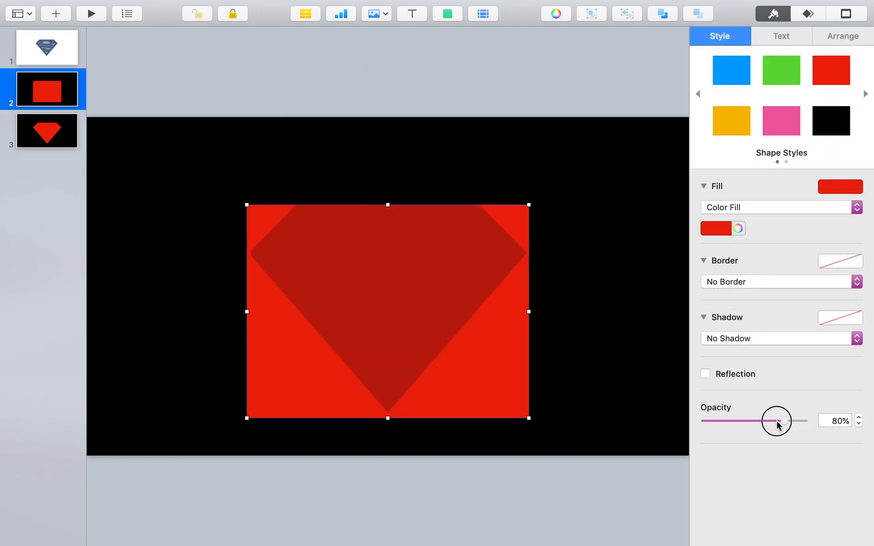
pyautogui.moveTo(777, 421); pyautogui.dragTo(753, 421)
# Insert a square above the red rectangle and stretch and flatten it into a thin horizontal line.
pyautogui.click(447, 13)
pyautogui.moveTo(450, 129); pyautogui.dragTo(528, 171)
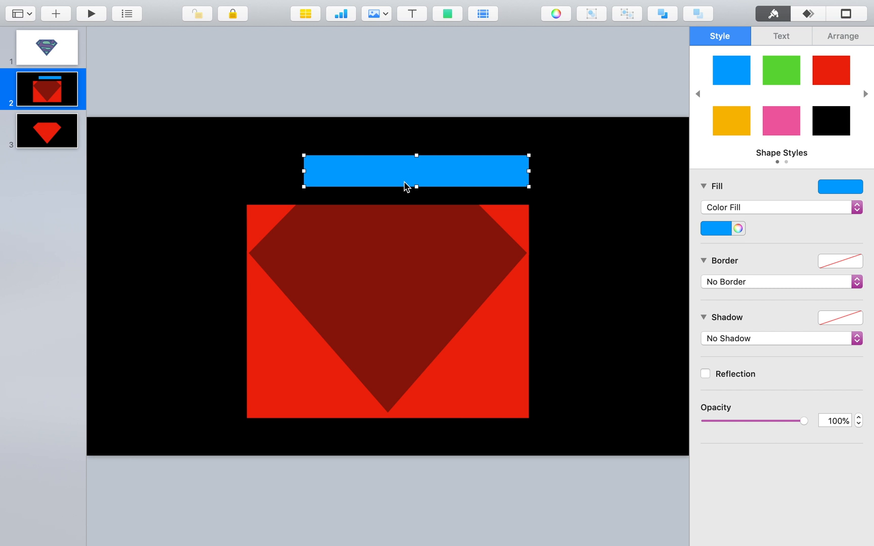
pyautogui.moveTo(304, 171); pyautogui.dragTo(256, 169)
pyautogui.moveTo(394, 186); pyautogui.dragTo(393, 157)
# Rotate the thin blue line to 315° and position it along the diamond's upper-right edge.
pyautogui.moveTo(528, 153); pyautogui.dragTo(512, 222)
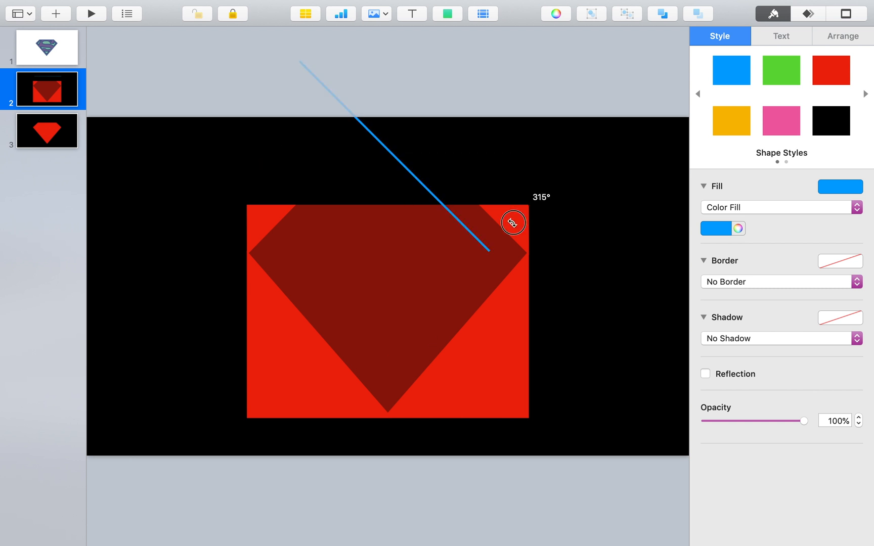
pyautogui.moveTo(442, 205); pyautogui.dragTo(552, 277)
pyautogui.moveTo(600, 325); pyautogui.dragTo(578, 302)
pyautogui.click(628, 353)
# Give the line an advanced radial gradient fill from Snow white to Snow at 0% opacity.
pyautogui.click(733, 208)
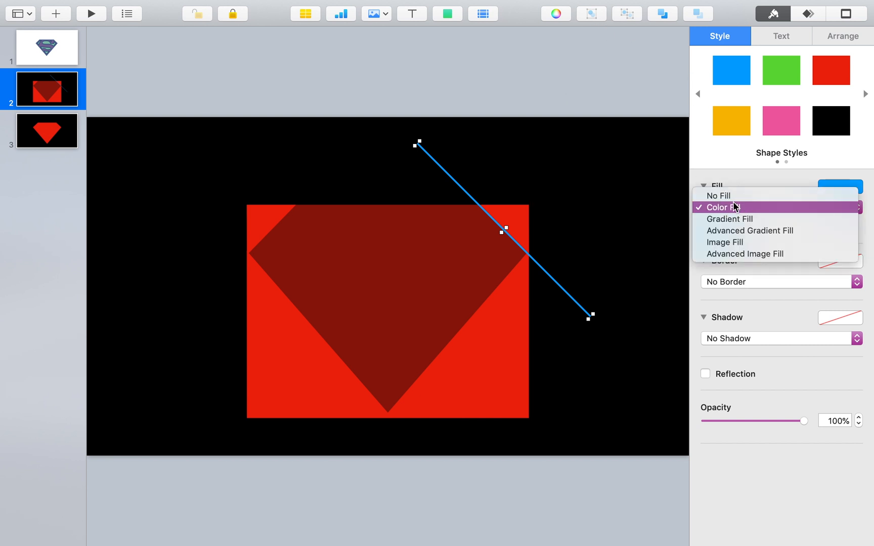
pyautogui.click(788, 231)
pyautogui.doubleClick(707, 244)
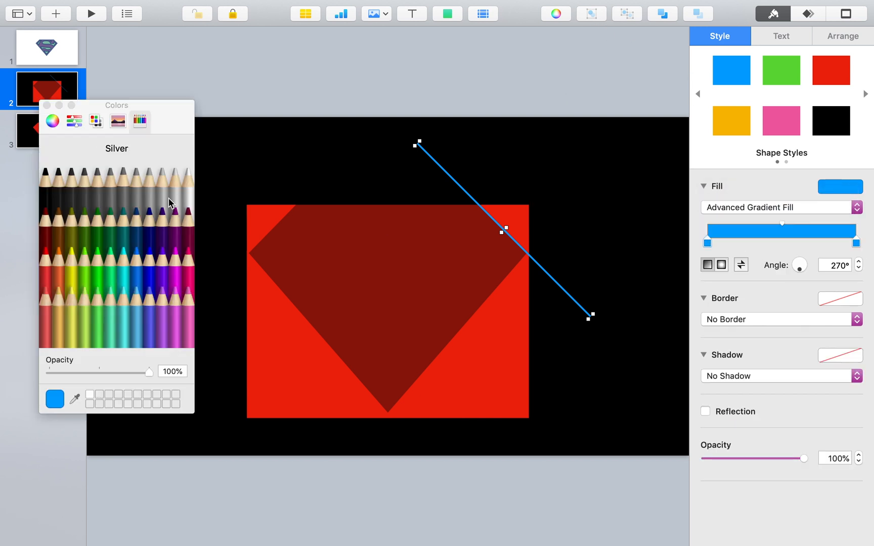
pyautogui.click(186, 190)
pyautogui.click(856, 245)
pyautogui.click(187, 190)
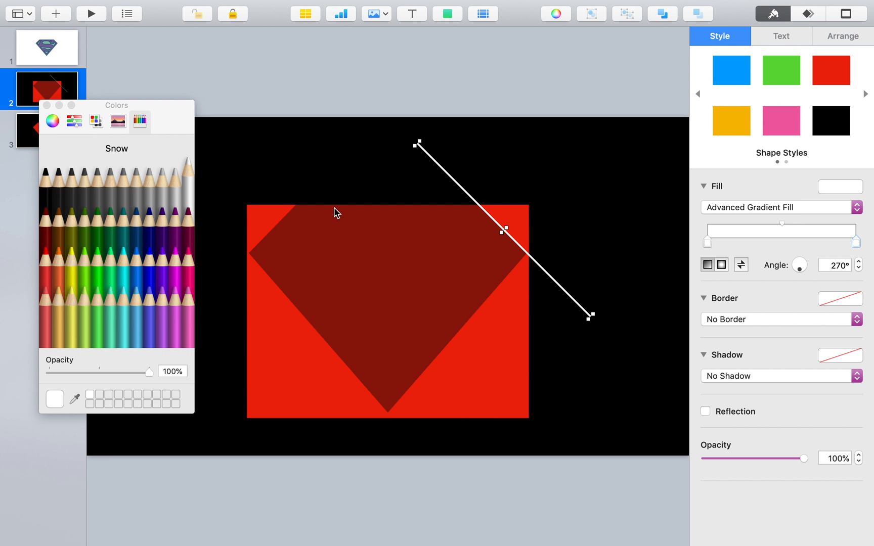
pyautogui.moveTo(149, 373); pyautogui.dragTo(48, 373)
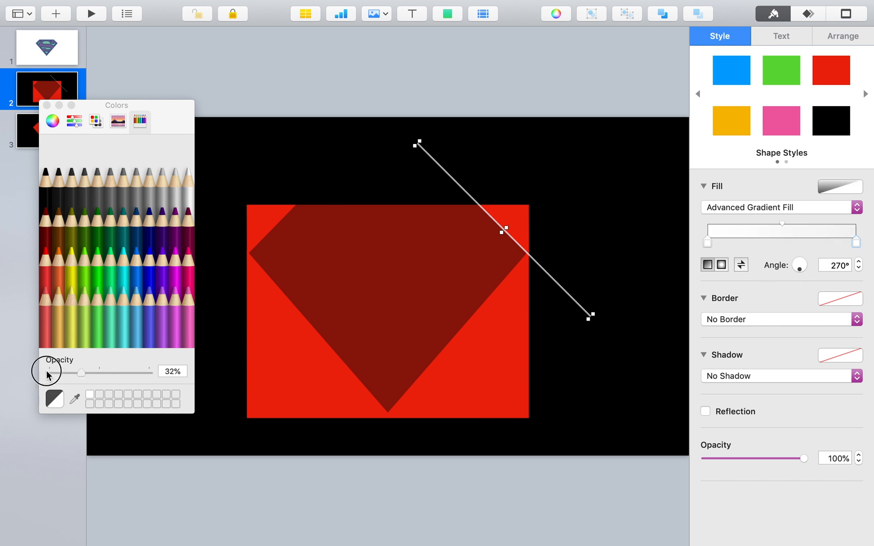
pyautogui.click(720, 265)
pyautogui.click(541, 228)
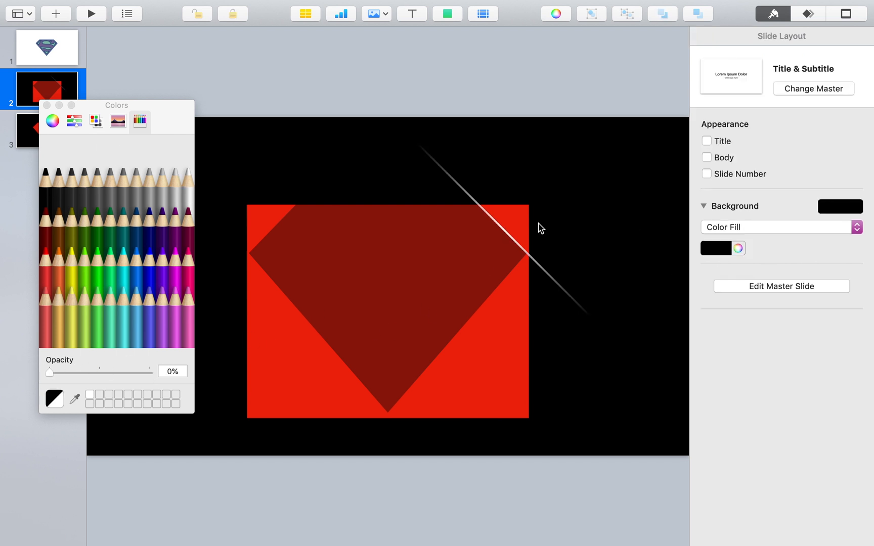
pyautogui.click(46, 104)
# Place a mirrored copy of the glowing line along the diamond's upper-left edge.
pyautogui.moveTo(529, 260)
pyautogui.mouseDown()
pyautogui.moveTo(537, 267)
pyautogui.moveTo(336, 300)
pyautogui.moveTo(389, 115)
pyautogui.moveTo(361, 148)
pyautogui.mouseUp()
pyautogui.moveTo(292, 228); pyautogui.dragTo(291, 217)
# Place a copy of the glowing line along the diamond's lower-right edge, rotated to 49° and lengthened past both corners.
pyautogui.moveTo(529, 259)
pyautogui.mouseDown()
pyautogui.moveTo(562, 318)
pyautogui.moveTo(538, 263)
pyautogui.moveTo(584, 264)
pyautogui.mouseUp()
pyautogui.press('BackSpace')
pyautogui.moveTo(638, 313); pyautogui.dragTo(642, 160)
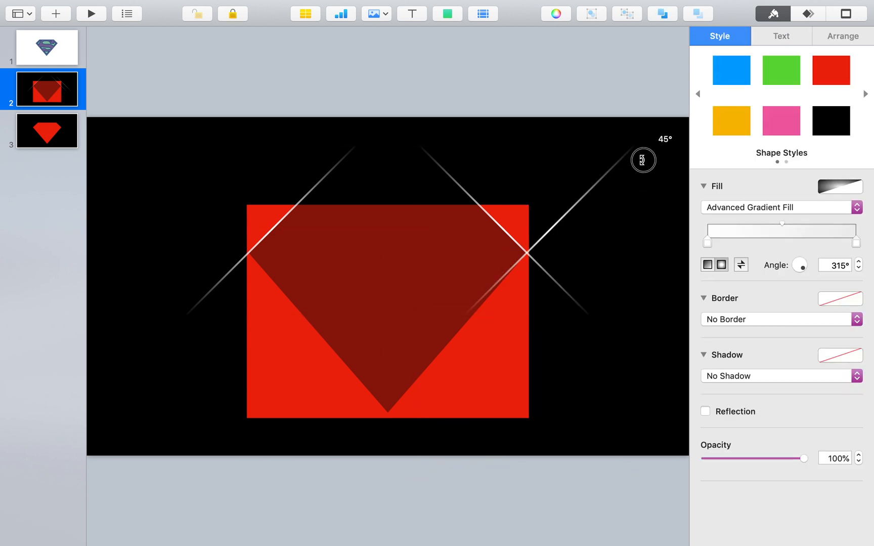
pyautogui.moveTo(569, 216); pyautogui.dragTo(477, 328)
pyautogui.moveTo(543, 258); pyautogui.dragTo(536, 255)
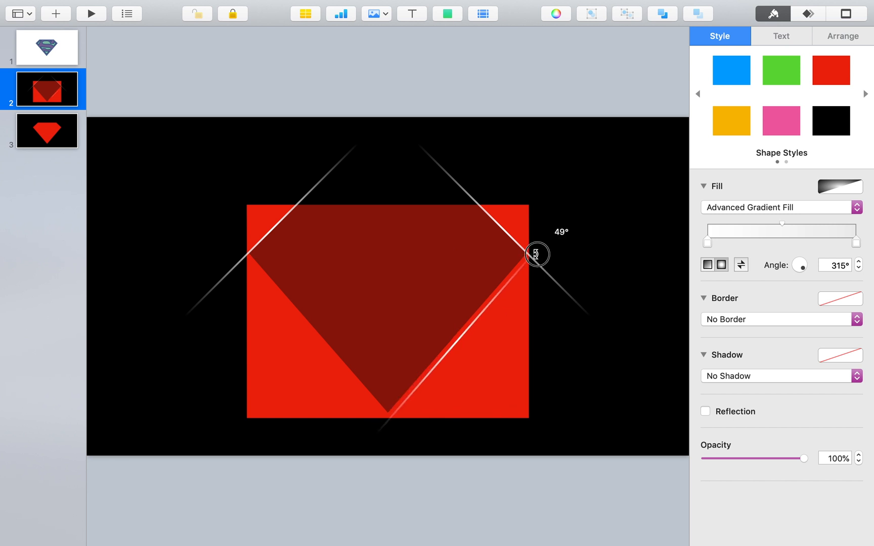
pyautogui.moveTo(540, 253)
pyautogui.mouseDown()
pyautogui.moveTo(611, 188)
pyautogui.moveTo(598, 183)
pyautogui.mouseUp()
pyautogui.click(608, 277)
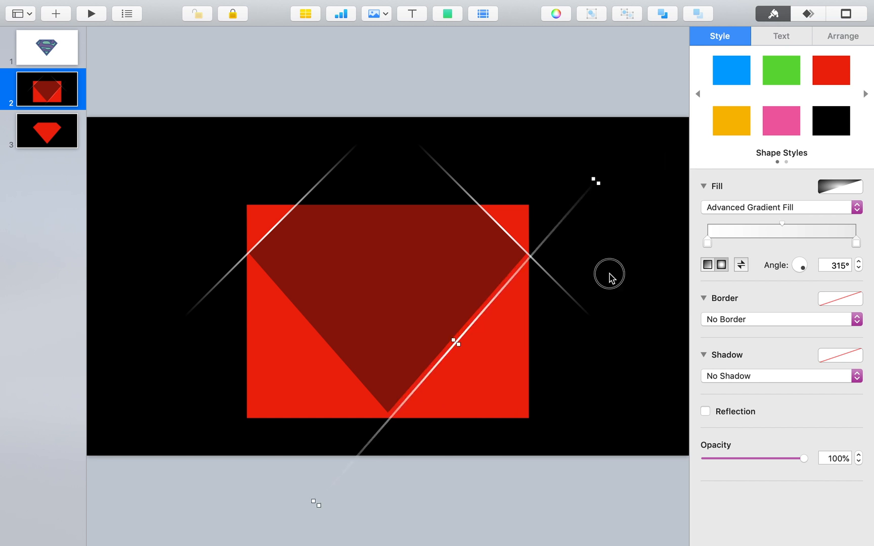
# Place a mirrored copy of the long glowing line along the diamond's lower-left edge and fine-tune its alignment with the corners.
pyautogui.moveTo(458, 347); pyautogui.dragTo(354, 332)
pyautogui.moveTo(487, 169); pyautogui.dragTo(433, 415)
pyautogui.moveTo(387, 376); pyautogui.dragTo(367, 393)
pyautogui.moveTo(478, 494); pyautogui.dragTo(465, 500)
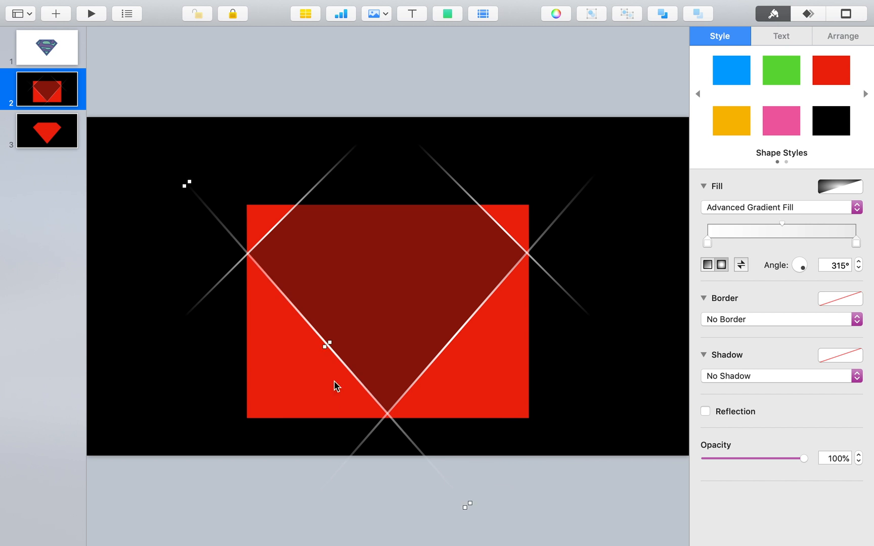
pyautogui.click(344, 370)
pyautogui.click(182, 223)
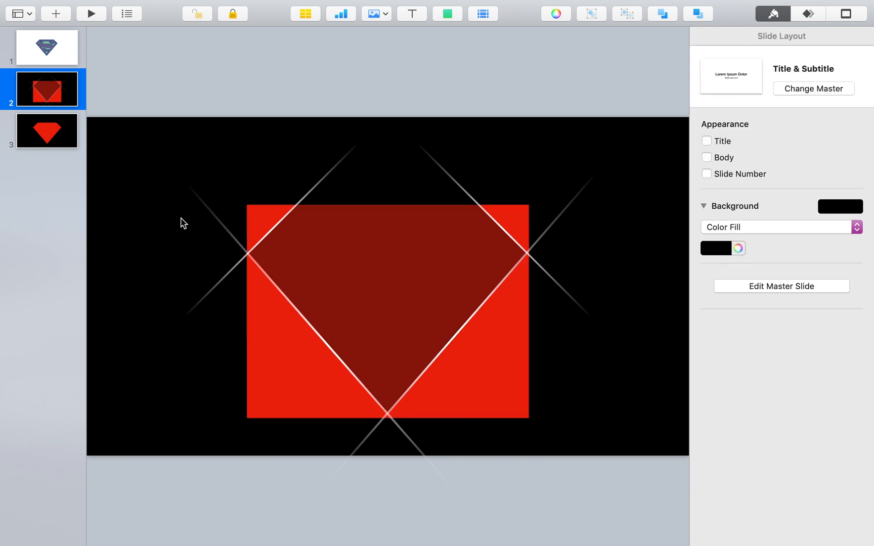
pyautogui.click(223, 231)
pyautogui.moveTo(223, 230); pyautogui.dragTo(226, 231)
pyautogui.click(607, 295)
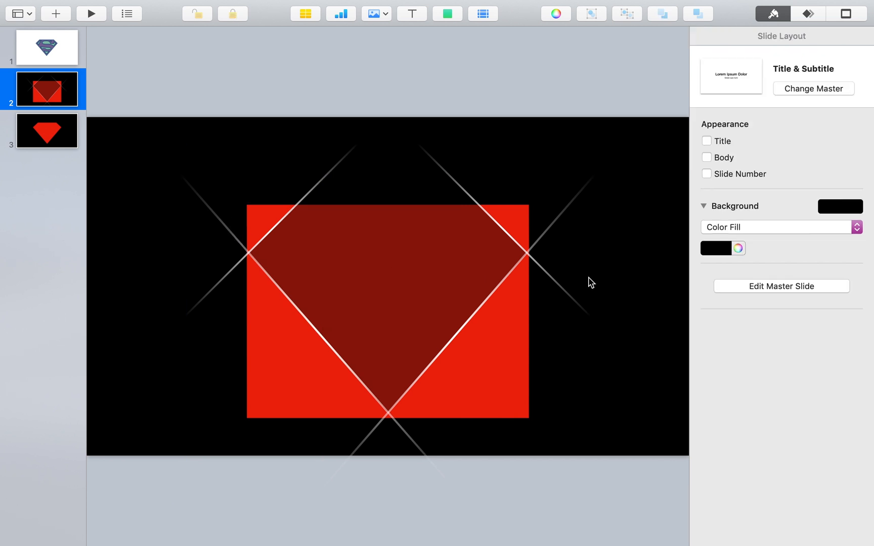
# Raise the dark red diamond's opacity to 100%.
pyautogui.click(423, 282)
pyautogui.moveTo(759, 428); pyautogui.dragTo(807, 422)
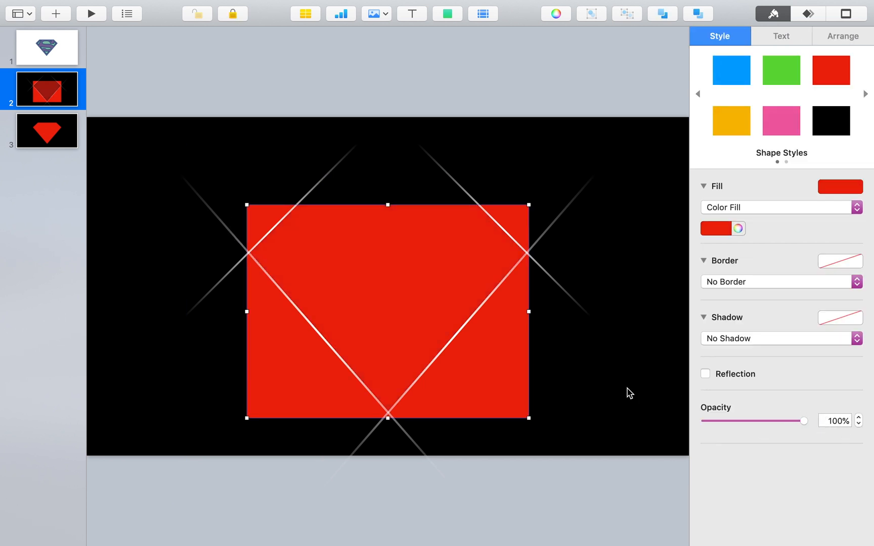
pyautogui.click(630, 392)
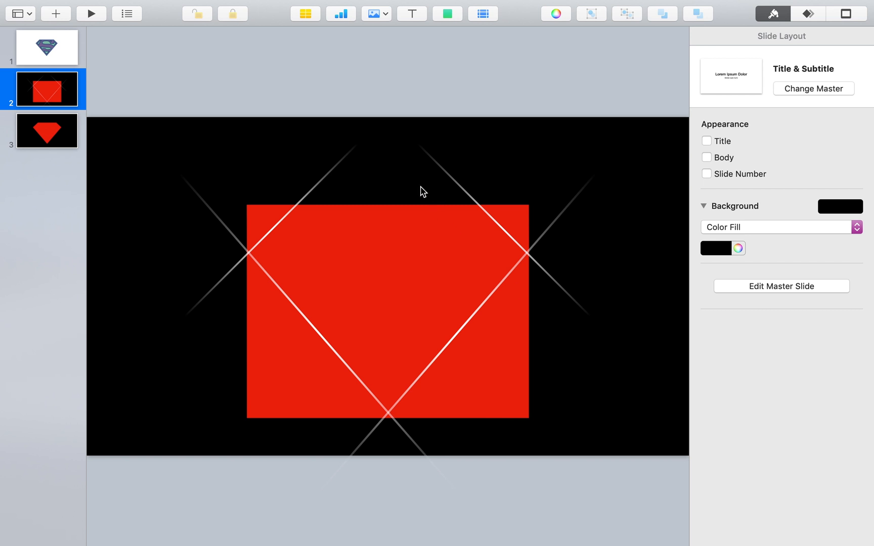
# Add a Wipe build-in effect to the glowing line on the diamond's upper-left edge.
pyautogui.click(310, 199)
pyautogui.click(808, 14)
pyautogui.click(784, 87)
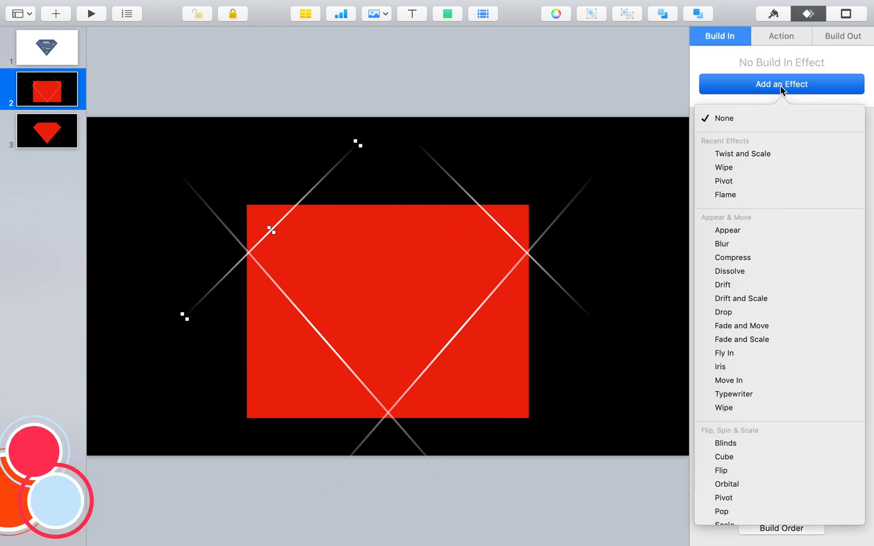
pyautogui.scroll(-5, 757, 298)
pyautogui.click(779, 149)
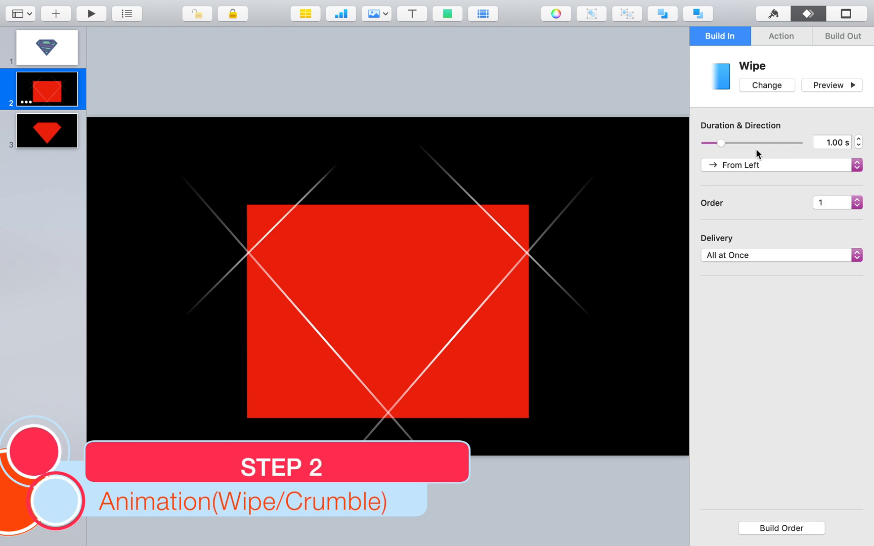
# Set the upper-left line's Wipe build-in to 0.15 s, coming From Top Right.
pyautogui.click(827, 142)
pyautogui.write('0.')
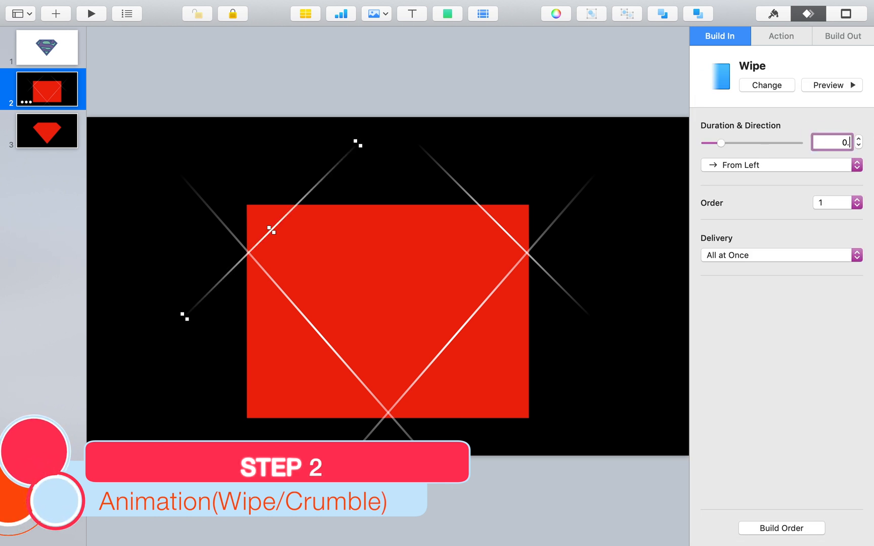
pyautogui.write('15')
pyautogui.press('Return')
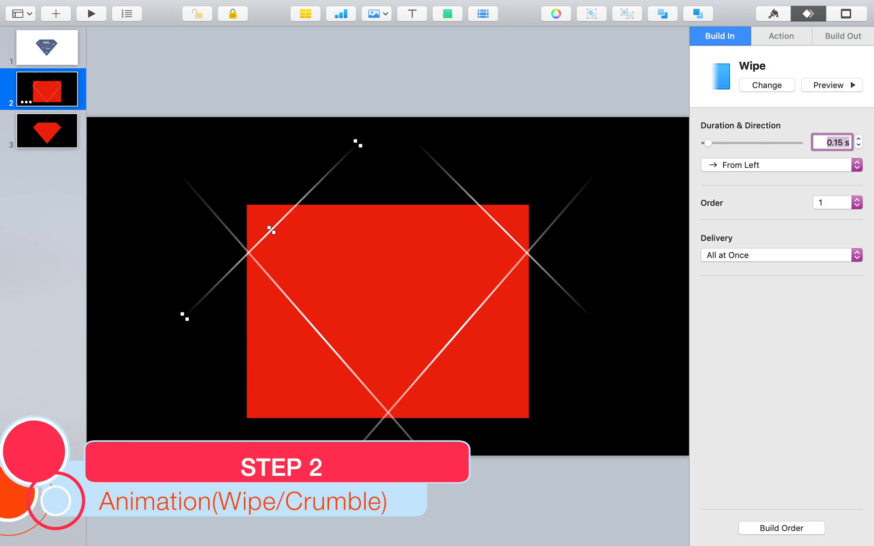
pyautogui.click(783, 166)
pyautogui.click(774, 244)
# Give the upper-left line a Wipe build-out of 0.15 s From Top Right and preview it.
pyautogui.click(837, 38)
pyautogui.click(782, 85)
pyautogui.click(798, 181)
pyautogui.click(821, 143)
pyautogui.write('0')
pyautogui.click(774, 165)
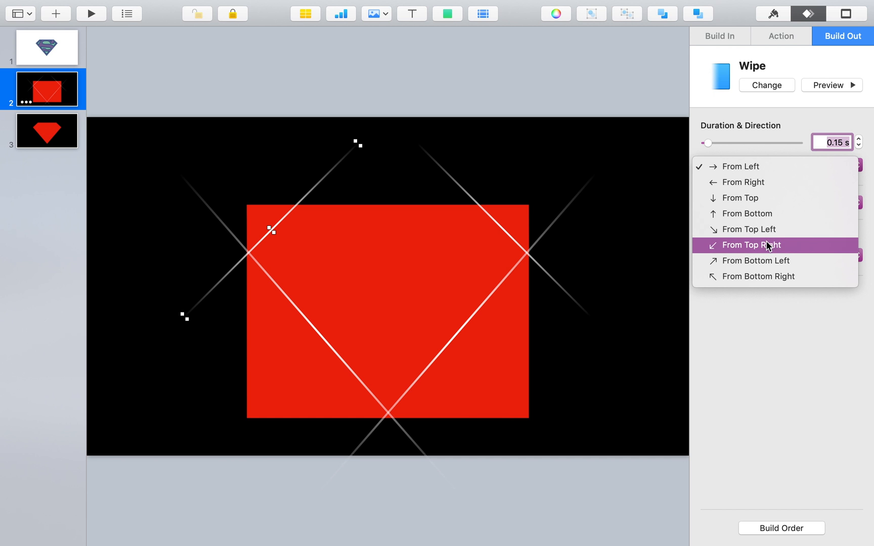
pyautogui.click(747, 246)
pyautogui.click(832, 87)
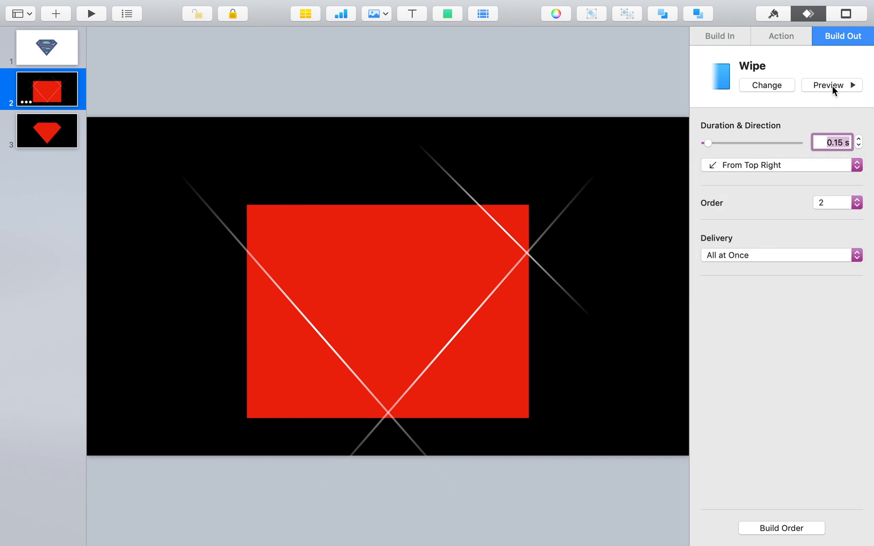
# Give the upper-left corner triangle a Crumble build-out with Random direction and a 1.25 s duration.
pyautogui.click(268, 216)
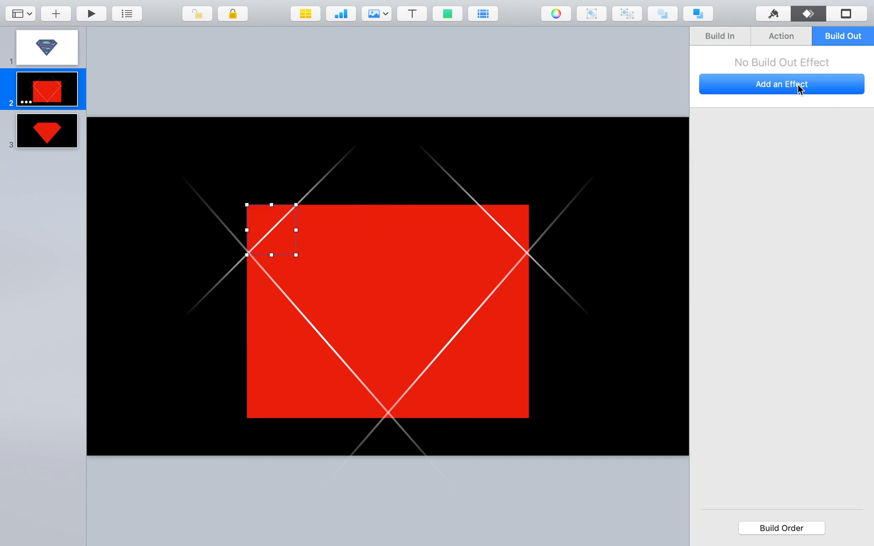
pyautogui.click(798, 86)
pyautogui.scroll(-6, 817, 458)
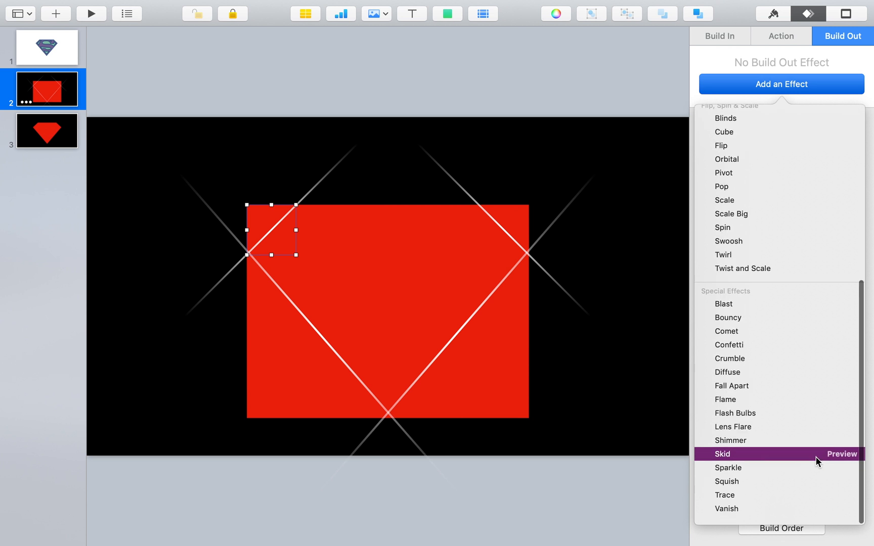
pyautogui.click(785, 360)
pyautogui.click(768, 167)
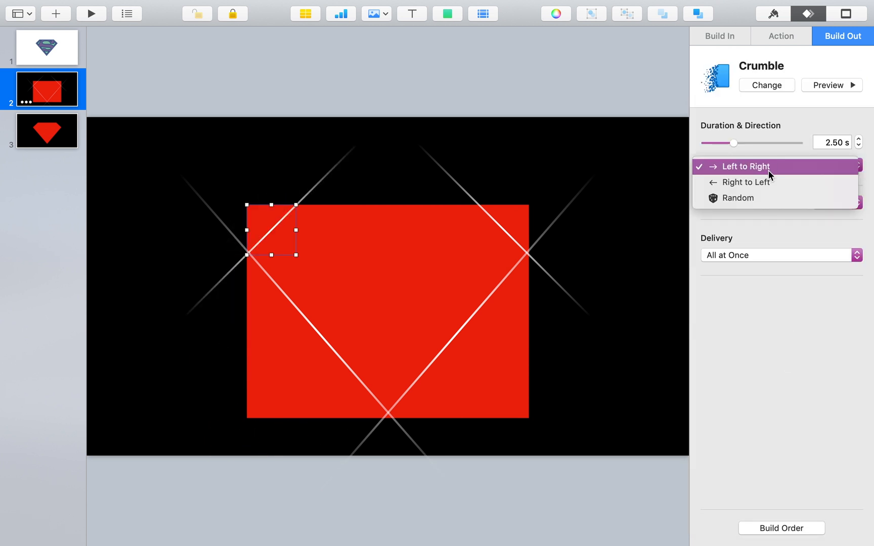
pyautogui.click(760, 198)
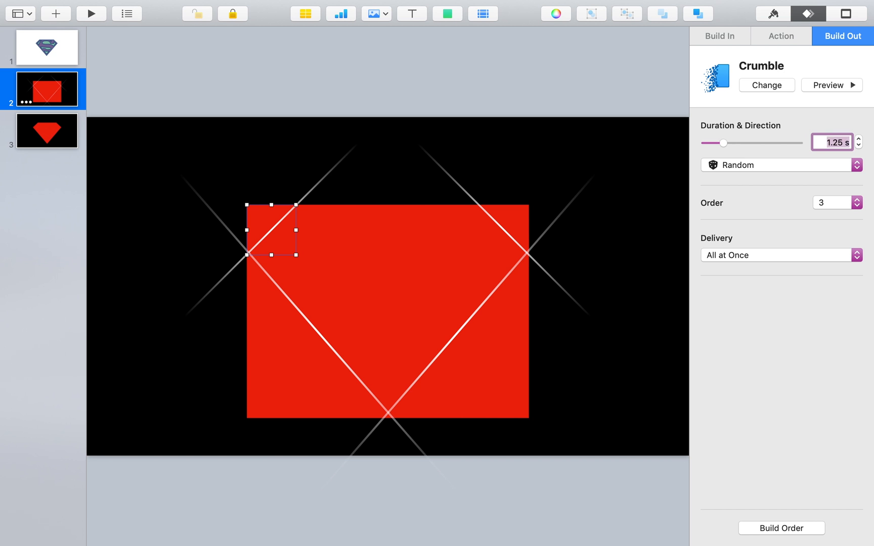
# In the build order, start the line's wipe-out after build 1 and the triangle's Crumble With Build 2, and preview the sequence.
pyautogui.click(786, 528)
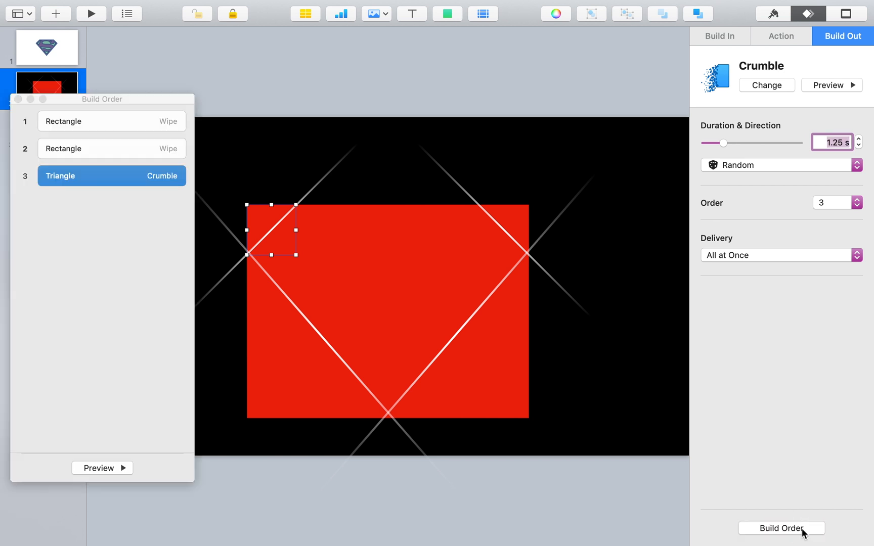
pyautogui.click(102, 152)
pyautogui.click(96, 176)
pyautogui.click(61, 440)
pyautogui.click(51, 450)
pyautogui.click(101, 469)
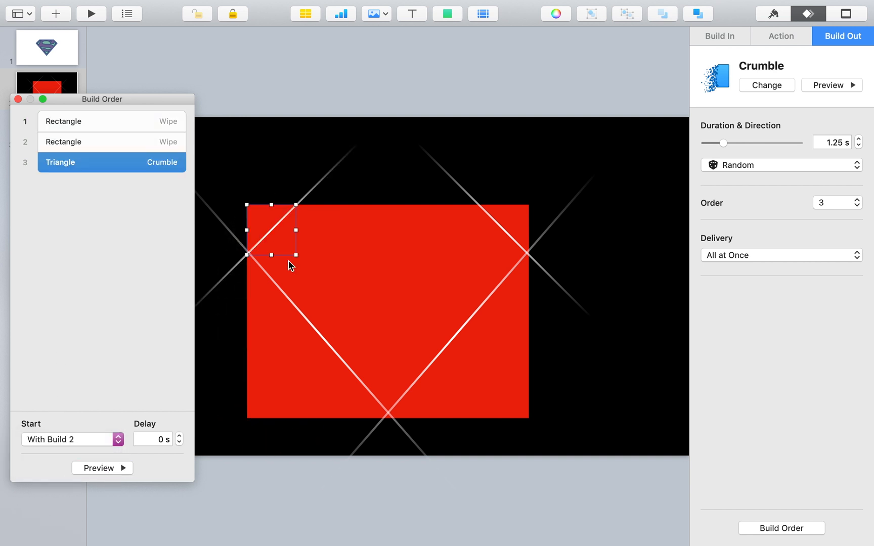
# Copy the upper-left line's animation and paste it onto the upper-right line.
pyautogui.click(309, 191)
pyautogui.click(314, 186)
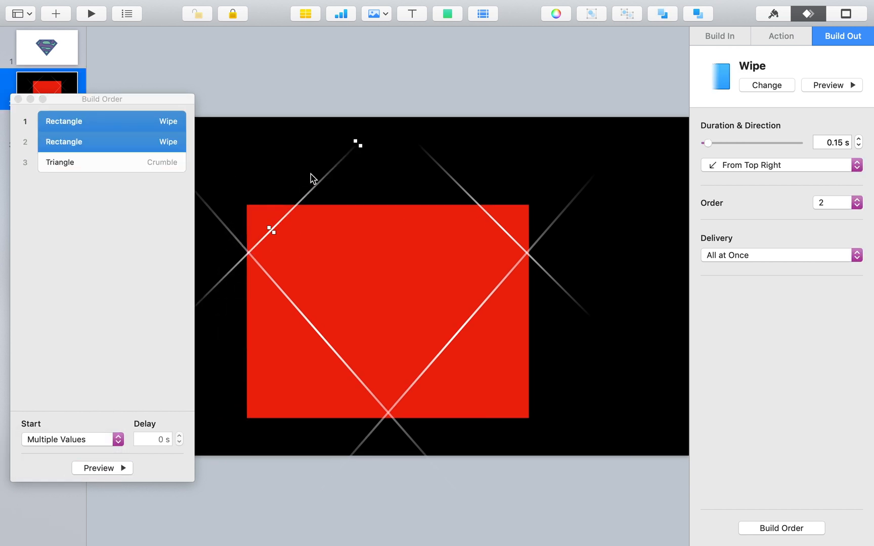
pyautogui.moveTo(297, 8)
pyautogui.click(233, 7)
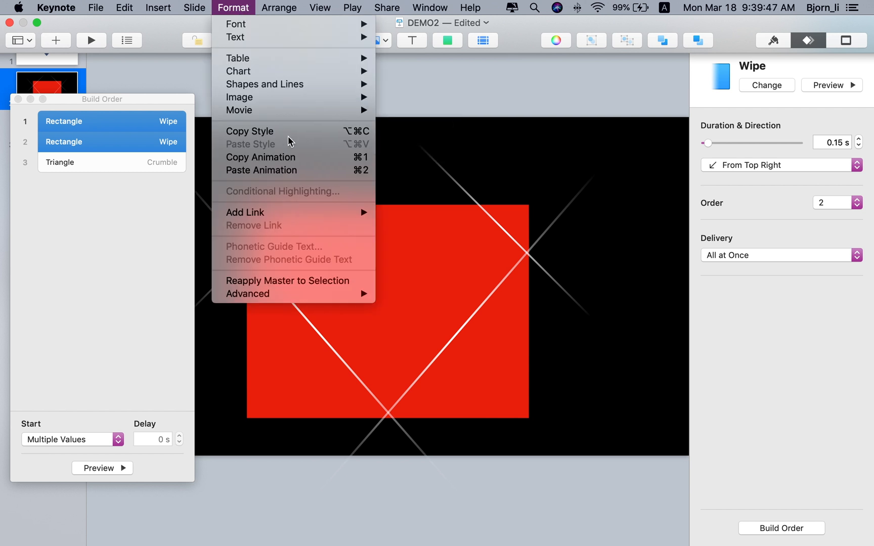
pyautogui.click(290, 156)
pyautogui.click(442, 171)
pyautogui.click(246, 7)
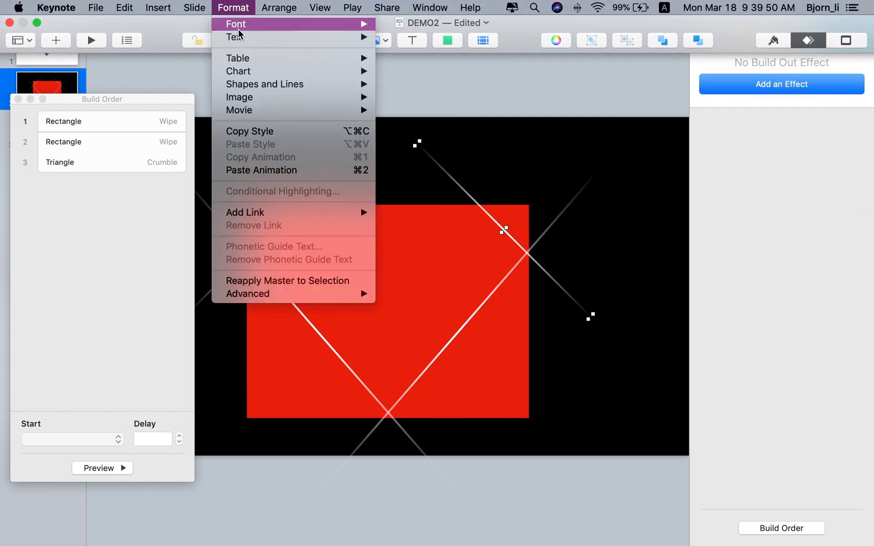
pyautogui.click(294, 170)
# Change the direction of both the build-out and build-in wipes on the upper-right line to From Top Left.
pyautogui.click(753, 164)
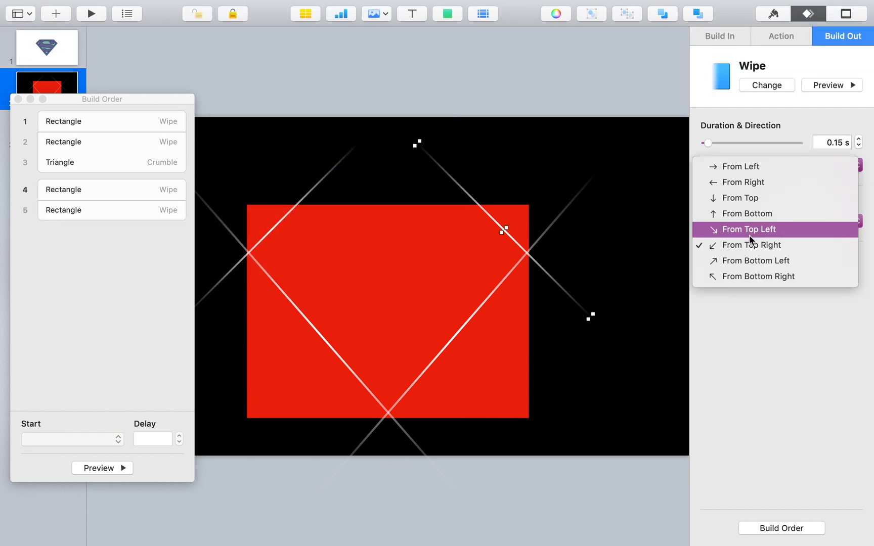
pyautogui.click(749, 233)
pyautogui.click(720, 36)
pyautogui.click(761, 165)
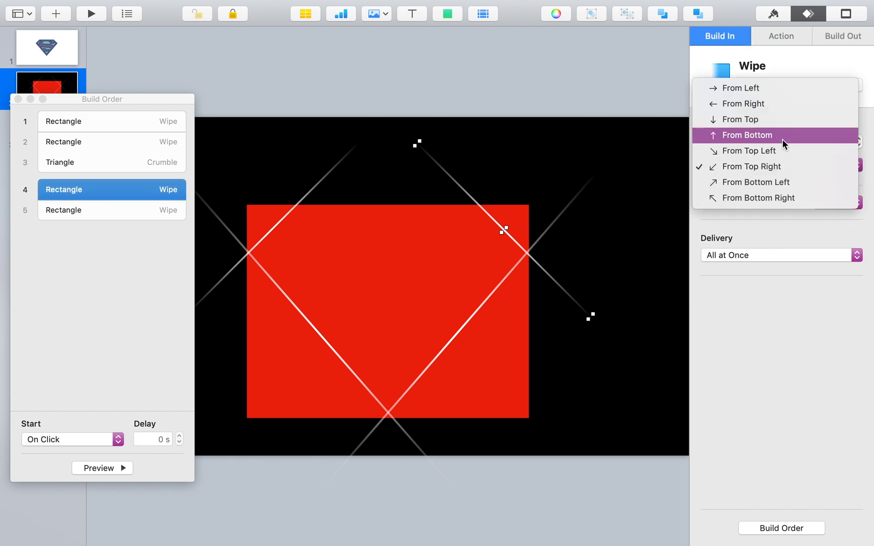
pyautogui.click(784, 150)
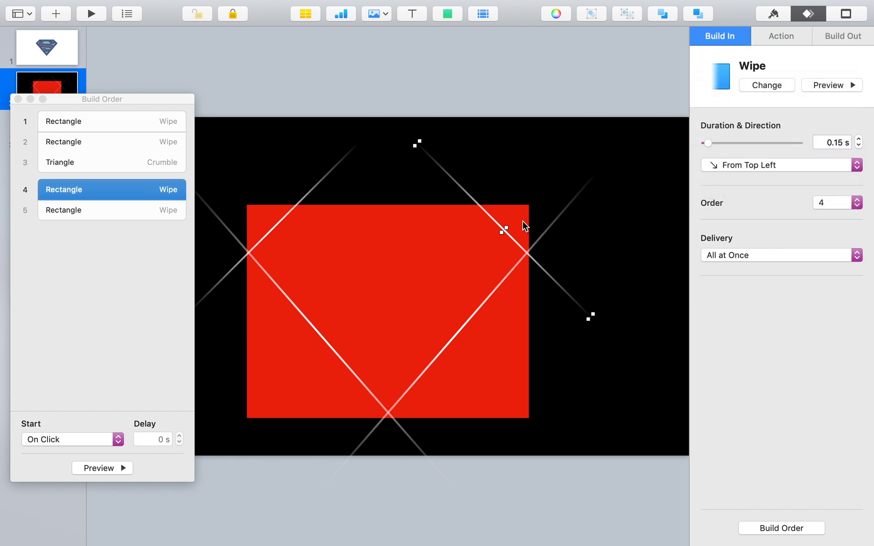
# Set the upper-right line's wipe-in to start With Build 2 and its wipe-out to start After Build 4.
pyautogui.click(56, 440)
pyautogui.click(60, 462)
pyautogui.click(130, 217)
pyautogui.click(110, 202)
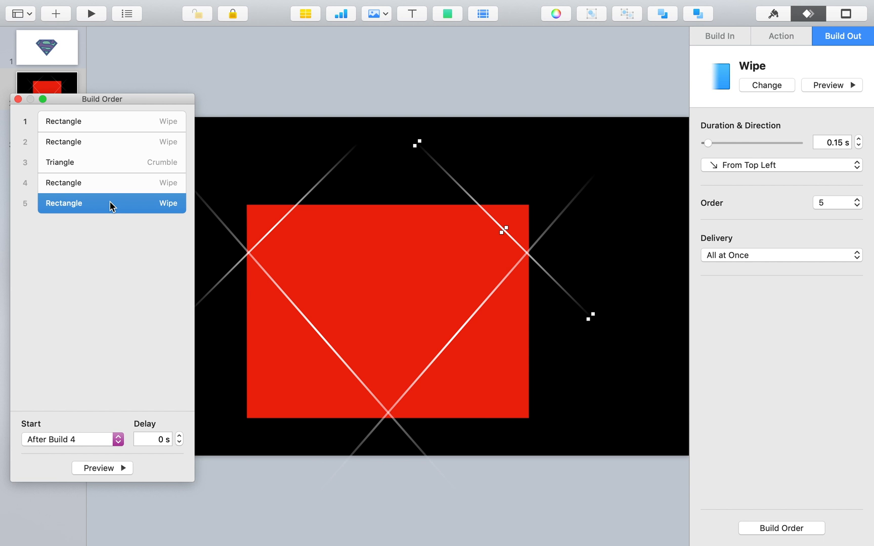
pyautogui.click(109, 185)
pyautogui.click(63, 439)
pyautogui.click(66, 450)
pyautogui.click(136, 185)
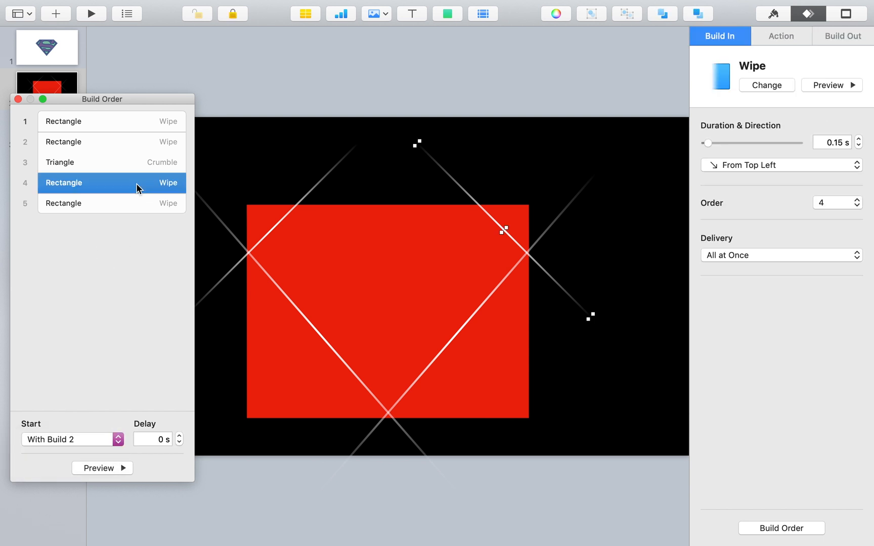
# Copy the upper-left triangle's Crumble animation to the upper-right corner triangle and preview the build sequence.
pyautogui.click(272, 208)
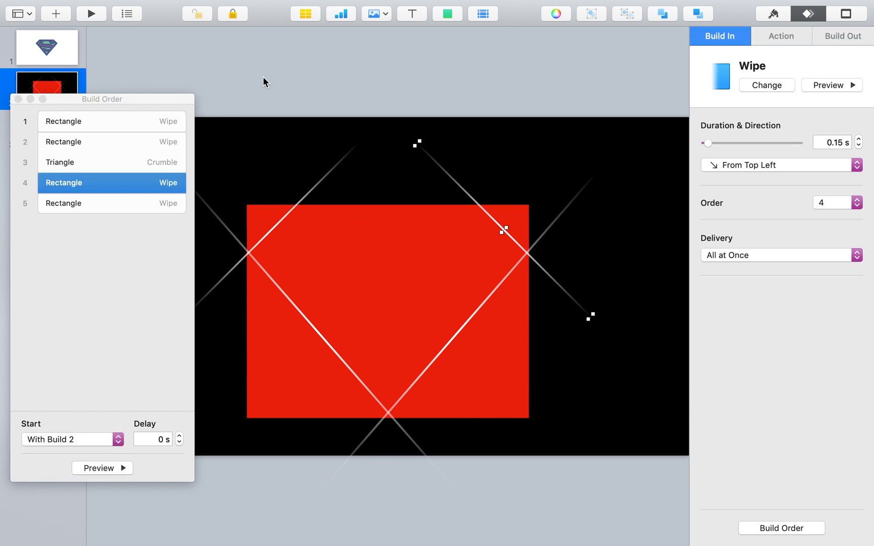
pyautogui.click(239, 8)
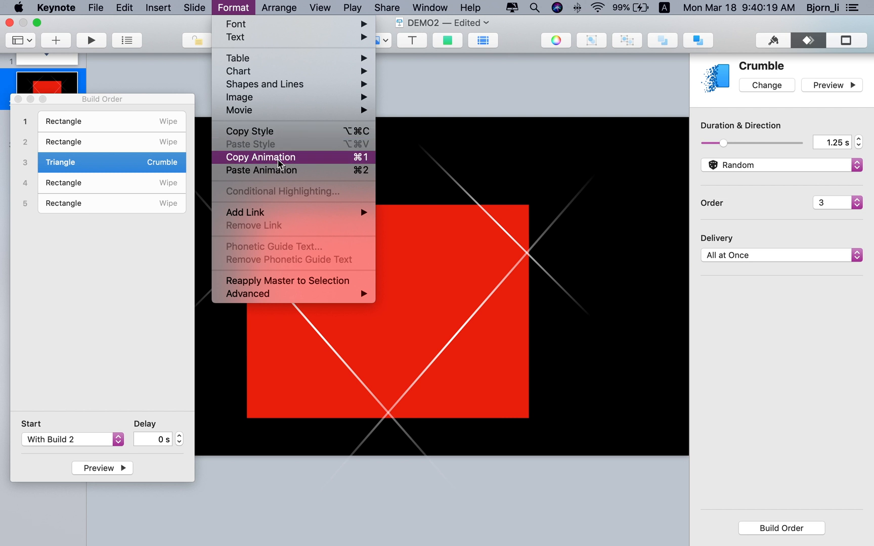
pyautogui.click(273, 157)
pyautogui.click(521, 223)
pyautogui.click(236, 8)
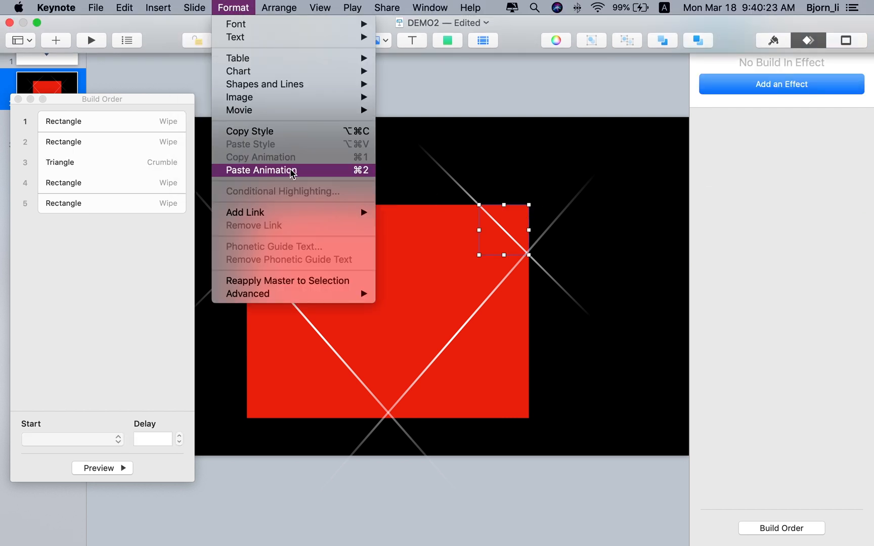
pyautogui.click(243, 170)
pyautogui.click(111, 467)
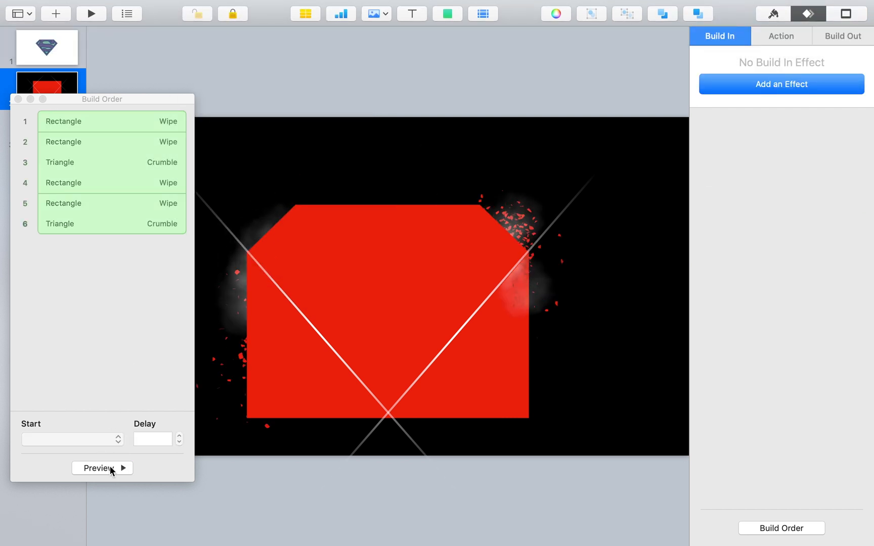
# Copy the upper-left line's wipe animation and paste it onto the glowing line along the diamond's lower-right edge.
pyautogui.click(236, 8)
pyautogui.click(290, 160)
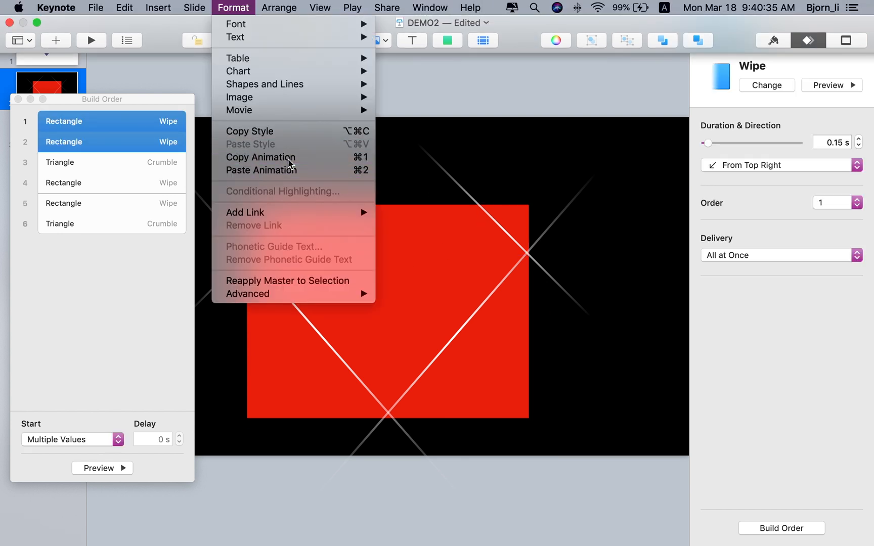
pyautogui.click(455, 334)
pyautogui.click(227, 8)
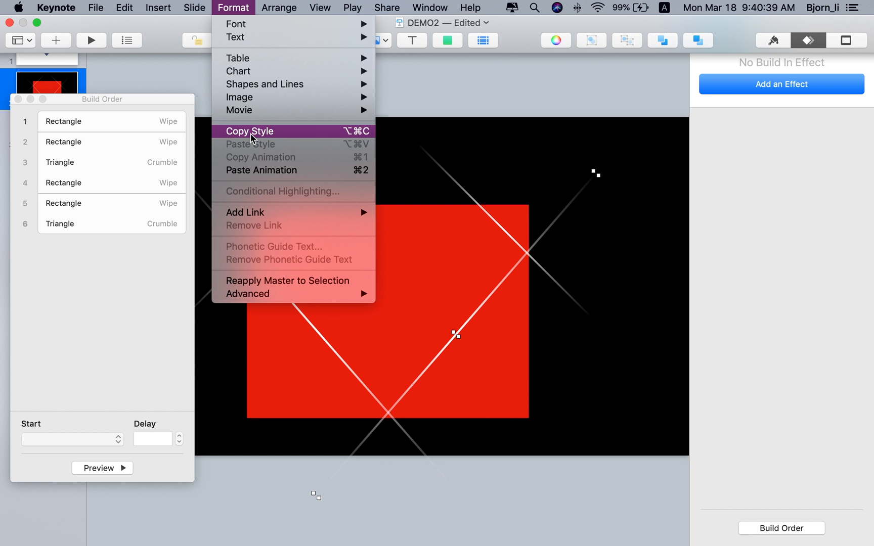
pyautogui.click(296, 171)
# Make the lower-right line's wipe-in start together with builds 5 and 6, and its wipe-out start after build 7.
pyautogui.click(112, 253)
pyautogui.click(73, 440)
pyautogui.click(76, 439)
pyautogui.click(126, 326)
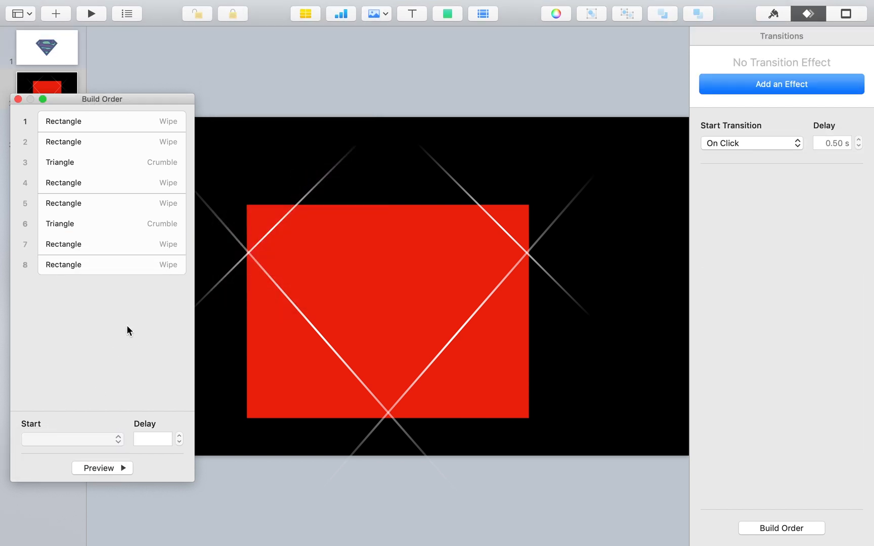
# Copy the upper-right corner triangle's Crumble animation and paste it onto the lower-right triangle.
pyautogui.click(520, 228)
pyautogui.click(233, 7)
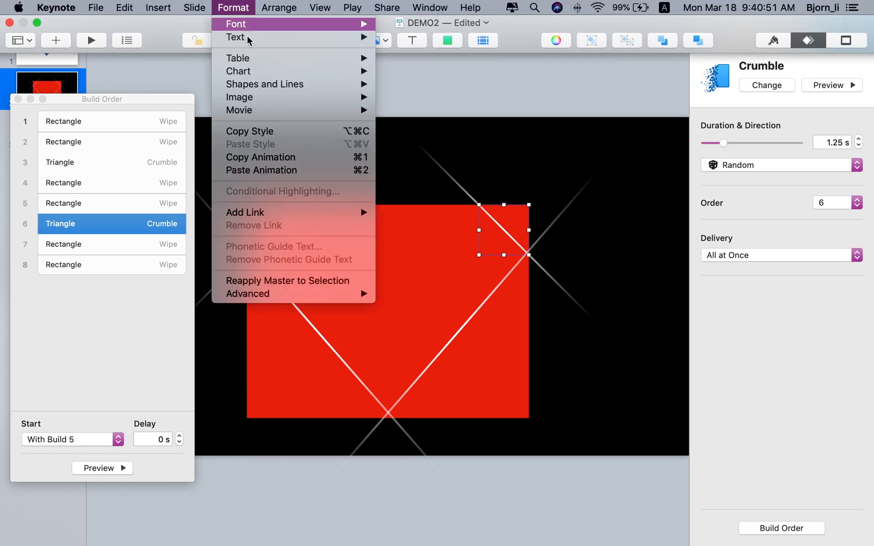
pyautogui.click(292, 161)
pyautogui.click(476, 346)
pyautogui.click(194, 7)
pyautogui.moveTo(234, 7)
pyautogui.click(263, 171)
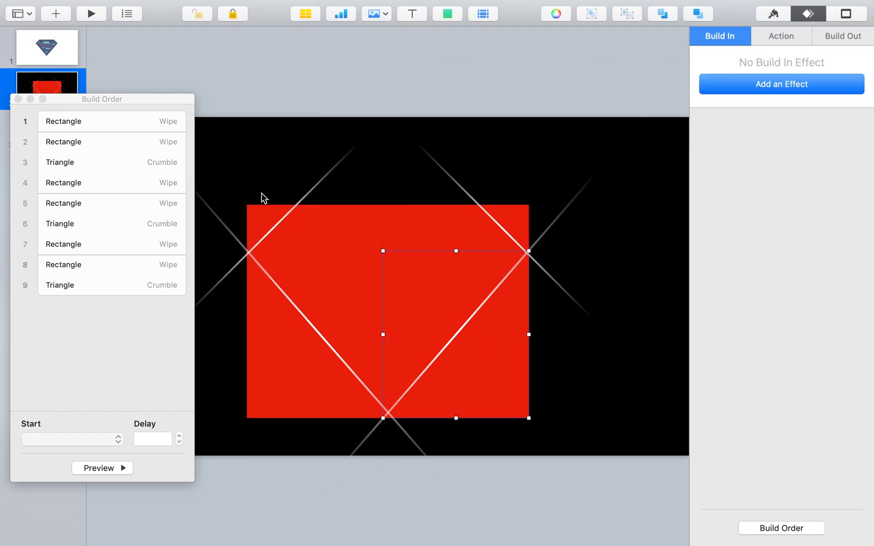
# Copy the upper-right line's wipe animation and paste it onto the glowing line along the diamond's lower-left edge.
pyautogui.click(452, 178)
pyautogui.click(234, 7)
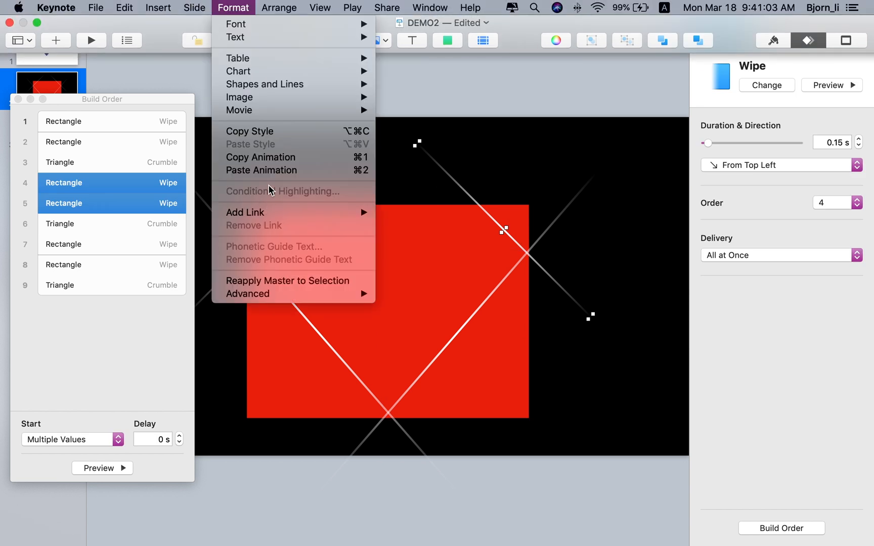
pyautogui.click(285, 161)
pyautogui.click(260, 267)
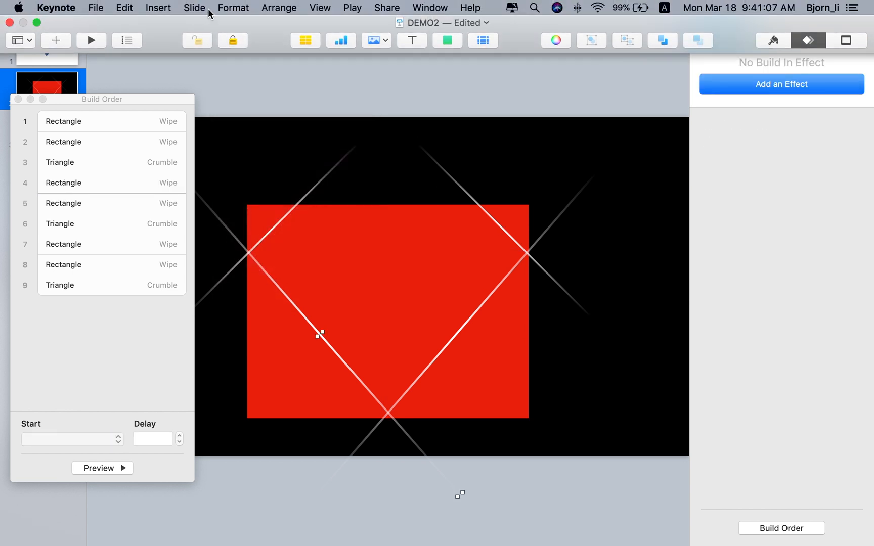
pyautogui.click(207, 11)
pyautogui.click(246, 170)
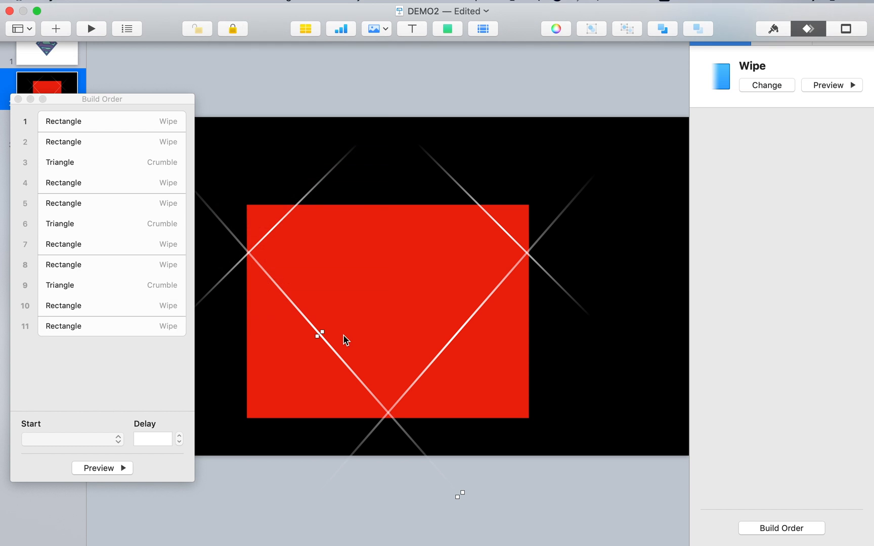
# Copy the lower-right triangle's Crumble animation to the lower-left triangle and preview the build sequence.
pyautogui.click(513, 348)
pyautogui.click(233, 7)
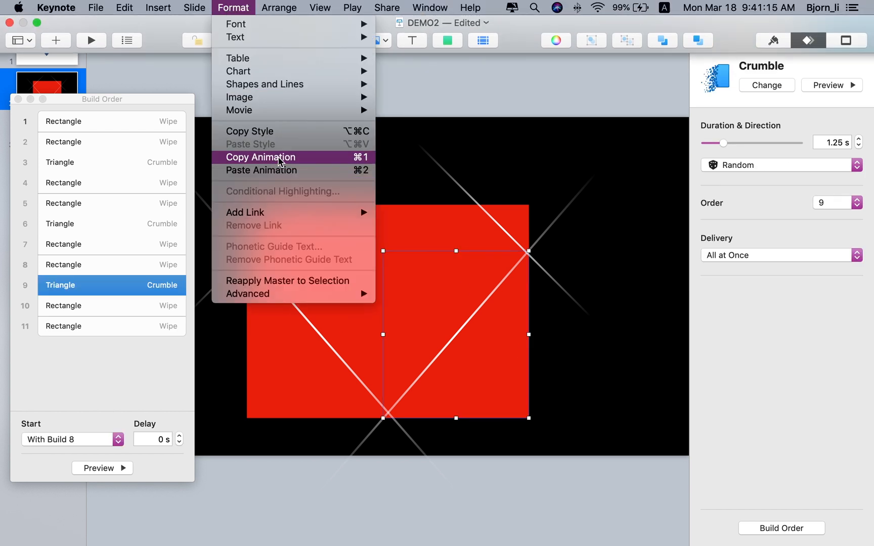
pyautogui.click(268, 100)
pyautogui.click(269, 277)
pyautogui.click(232, 7)
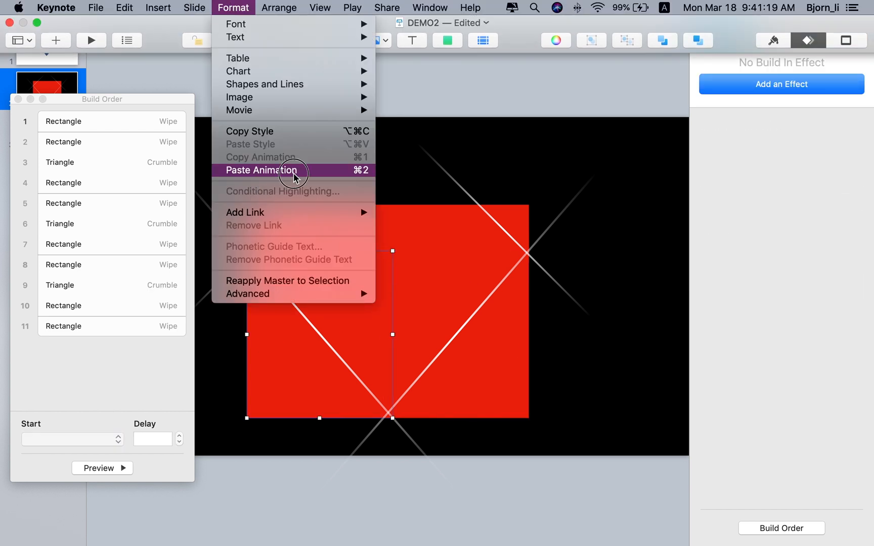
pyautogui.click(293, 170)
pyautogui.click(113, 468)
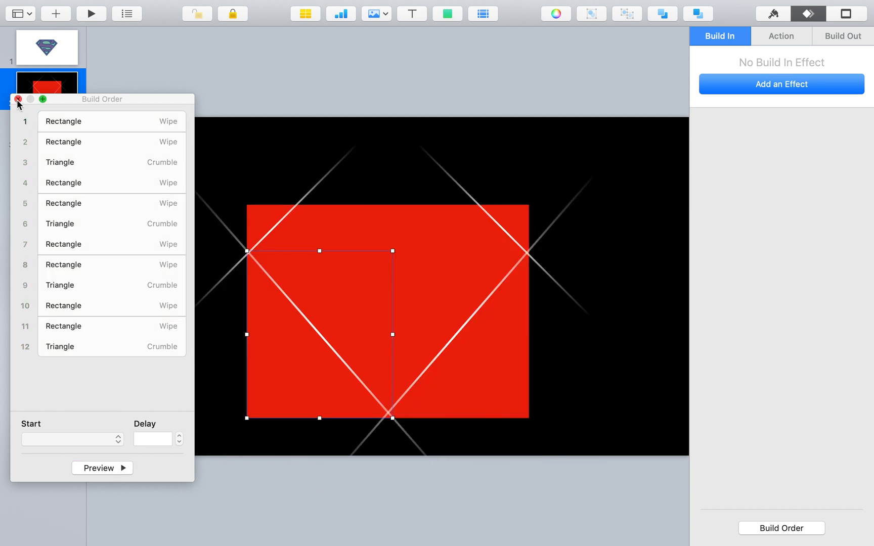
# Set the first line's wipe-in to start After Transition, close the build order and play the slide to check it.
pyautogui.click(74, 120)
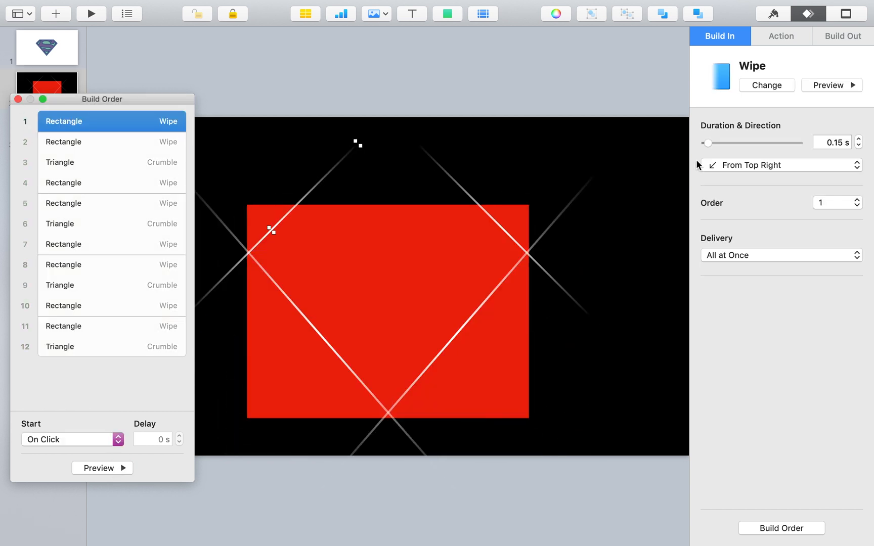
pyautogui.click(90, 440)
pyautogui.click(70, 451)
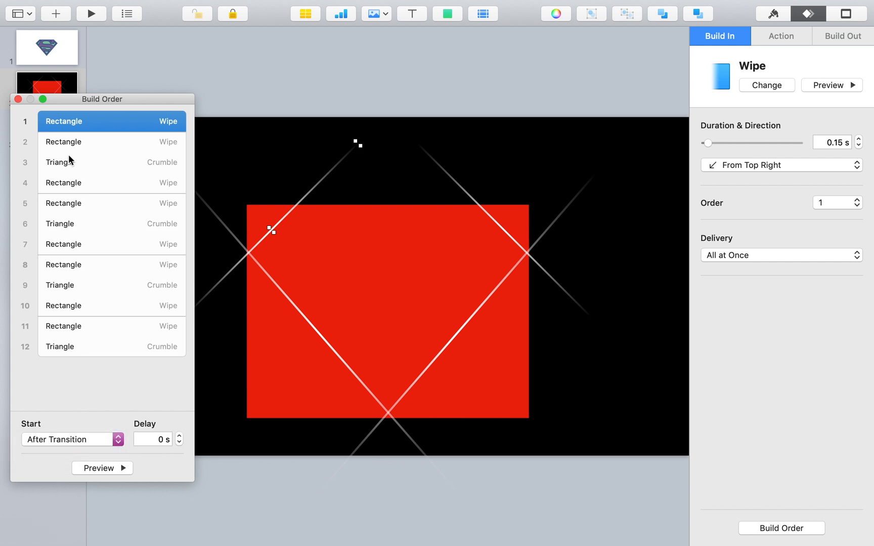
pyautogui.click(18, 99)
pyautogui.click(91, 13)
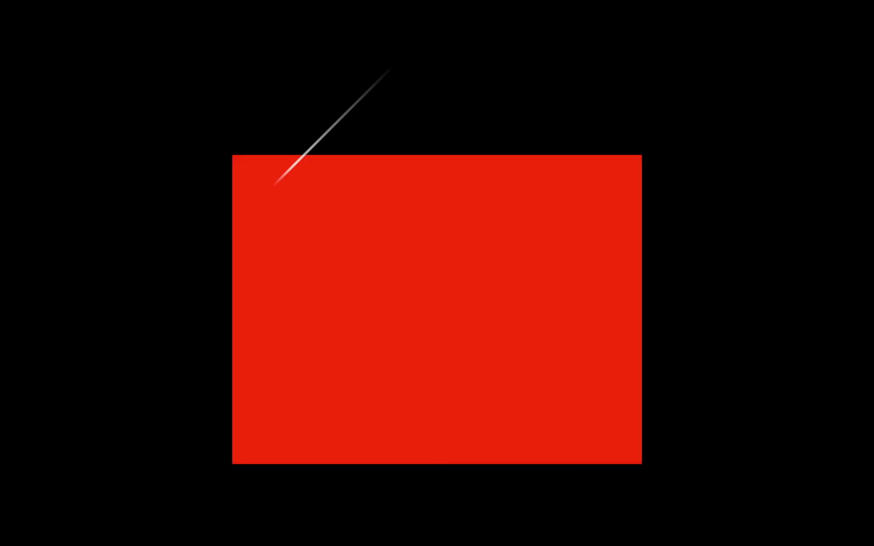
pyautogui.press('Escape')
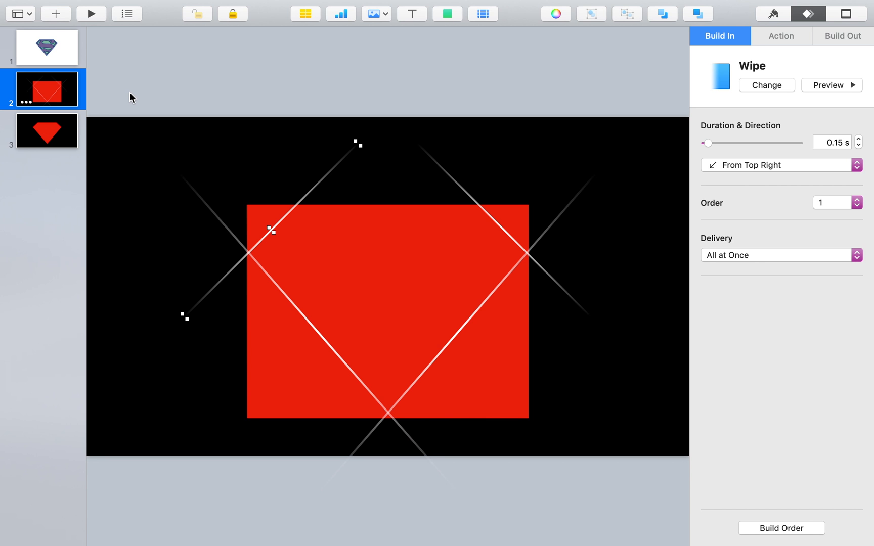
# On slide 3, show the object list, select the five inner S-shape pieces and duplicate them in place.
pyautogui.click(60, 143)
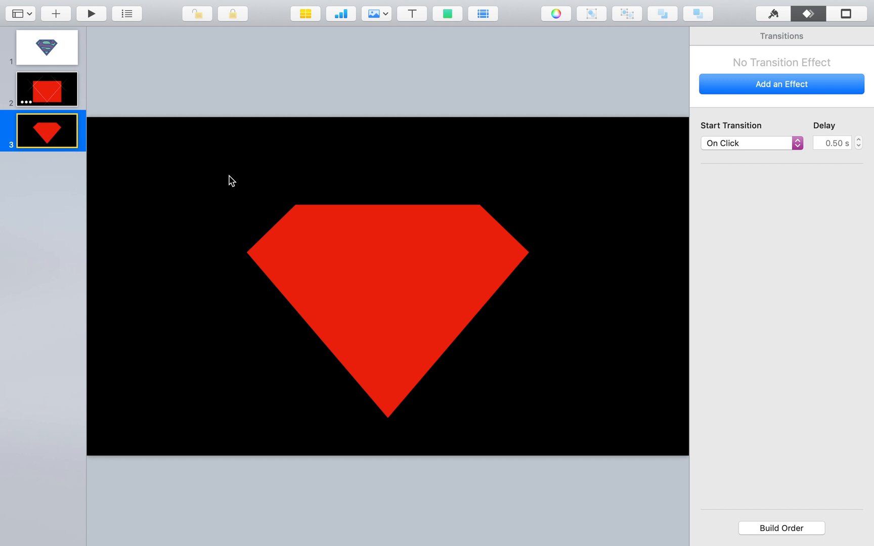
pyautogui.click(126, 13)
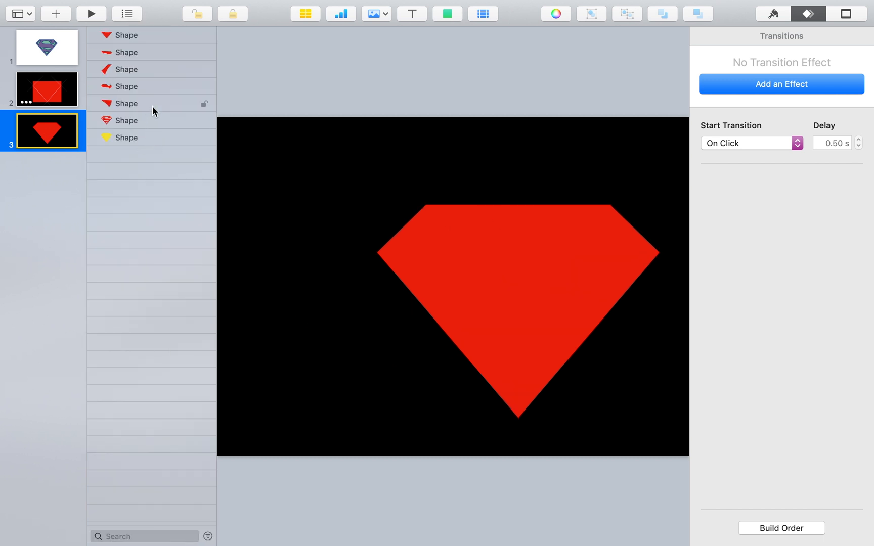
pyautogui.moveTo(152, 106); pyautogui.dragTo(139, 35)
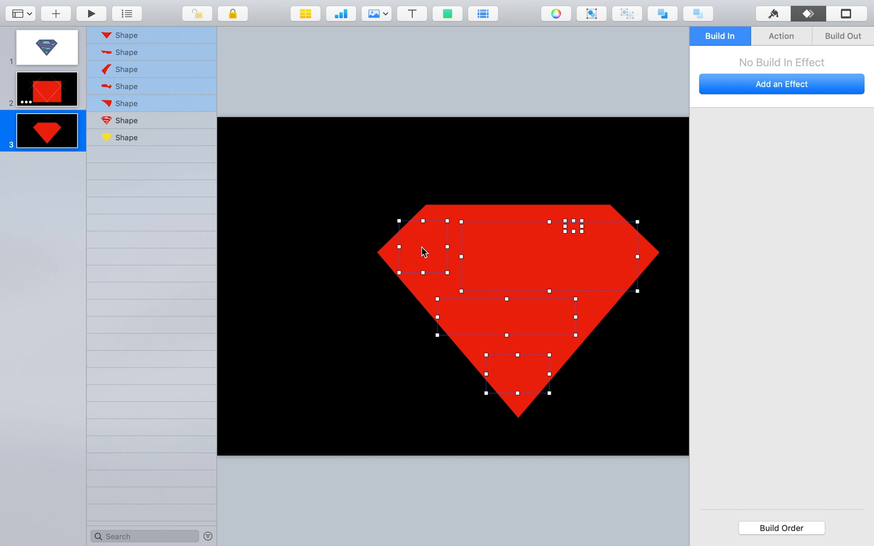
pyautogui.moveTo(578, 230)
pyautogui.keyDown('alt'); pyautogui.mouseDown()
pyautogui.moveTo(571, 121)
pyautogui.moveTo(570, 238)
pyautogui.moveTo(571, 226)
pyautogui.mouseUp(); pyautogui.keyUp('alt')
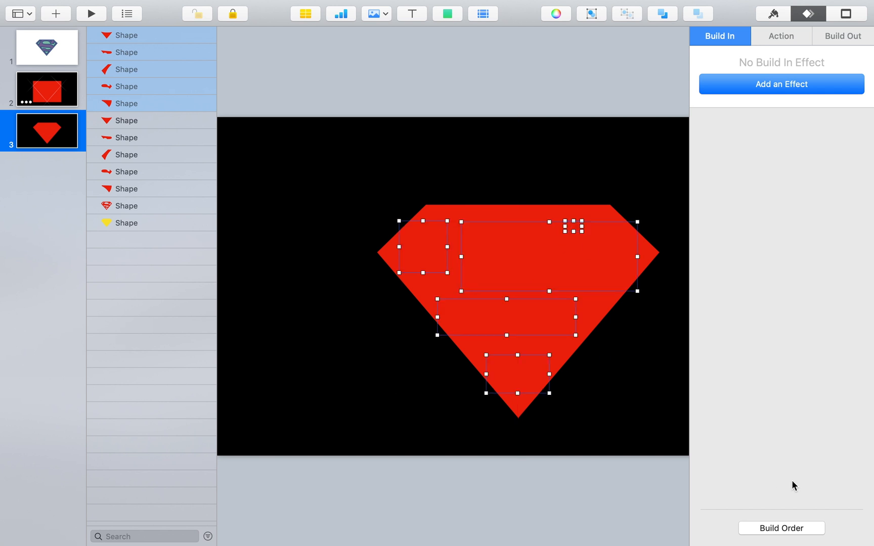
# Apply the orange shape style to the five duplicated pieces and return their fill to red.
pyautogui.click(773, 19)
pyautogui.click(732, 124)
pyautogui.moveTo(804, 421); pyautogui.dragTo(832, 420)
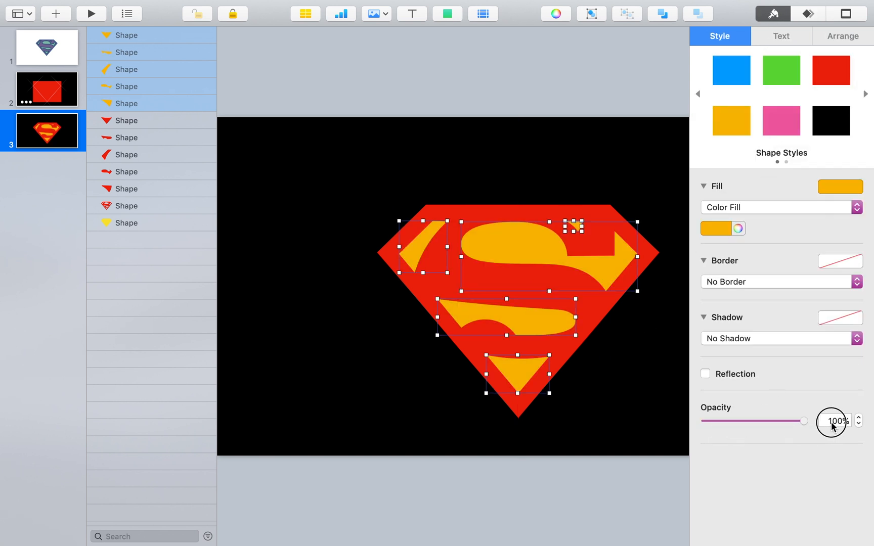
pyautogui.click(724, 229)
pyautogui.click(766, 286)
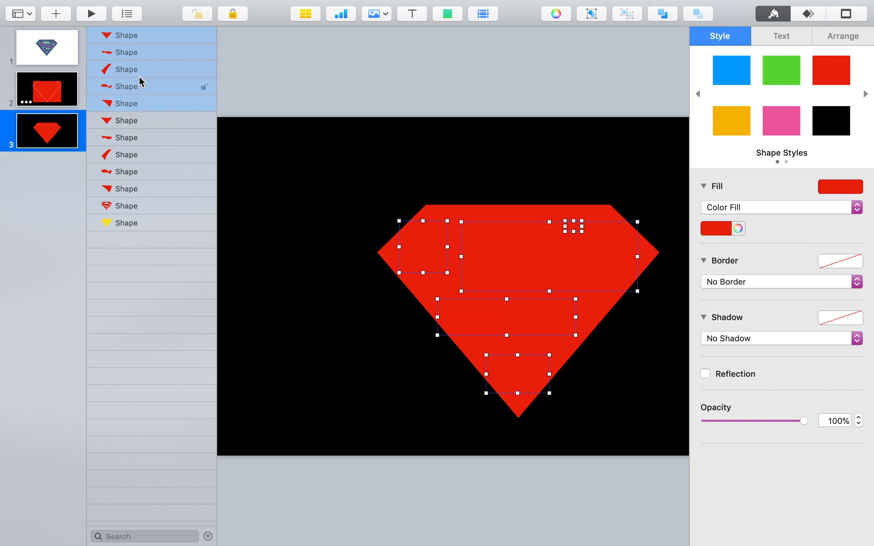
# Give the five duplicated pieces a Flame build-out effect.
pyautogui.click(809, 14)
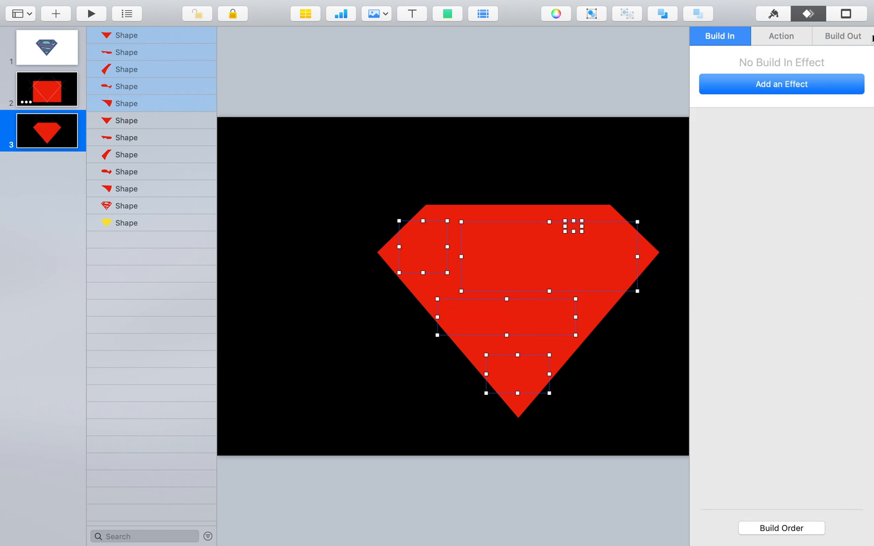
pyautogui.click(872, 38)
pyautogui.click(792, 85)
pyautogui.scroll(-10, 785, 344)
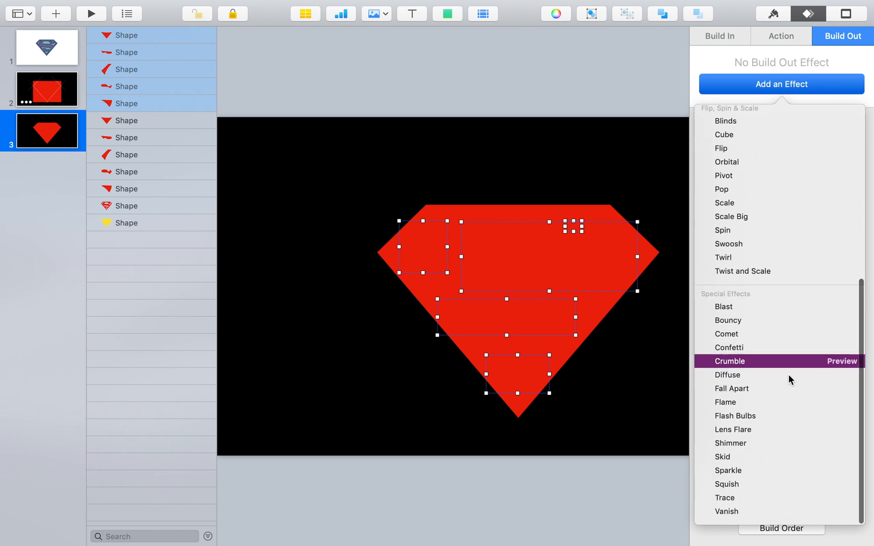
pyautogui.click(814, 402)
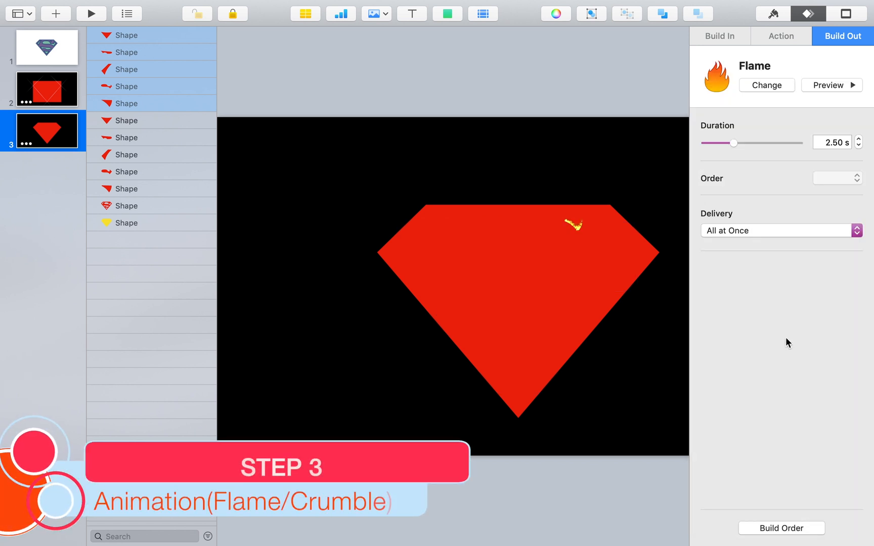
# Make Flame builds 2 to 5 start With Build 1 and preview the builds.
pyautogui.click(789, 532)
pyautogui.click(84, 162)
pyautogui.click(92, 153)
pyautogui.keyDown('shift'); pyautogui.click(92, 222); pyautogui.keyUp('shift')
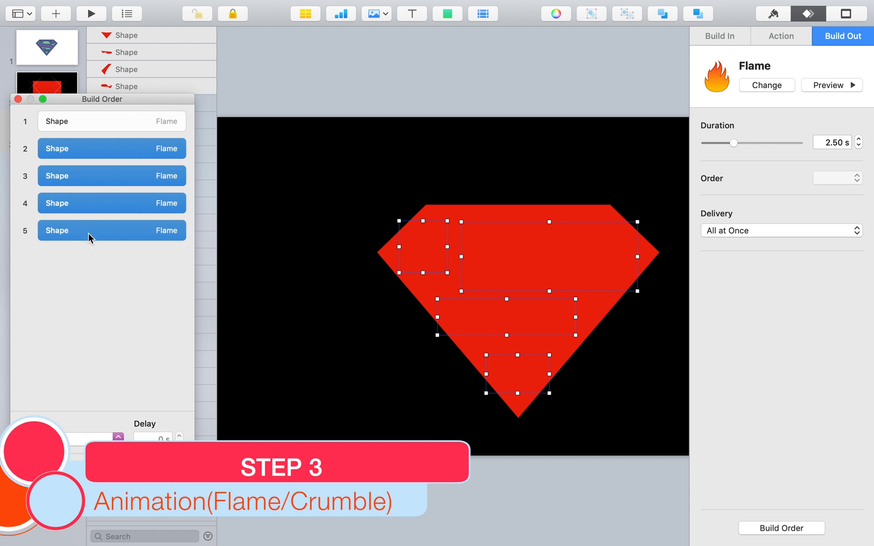
pyautogui.click(106, 321)
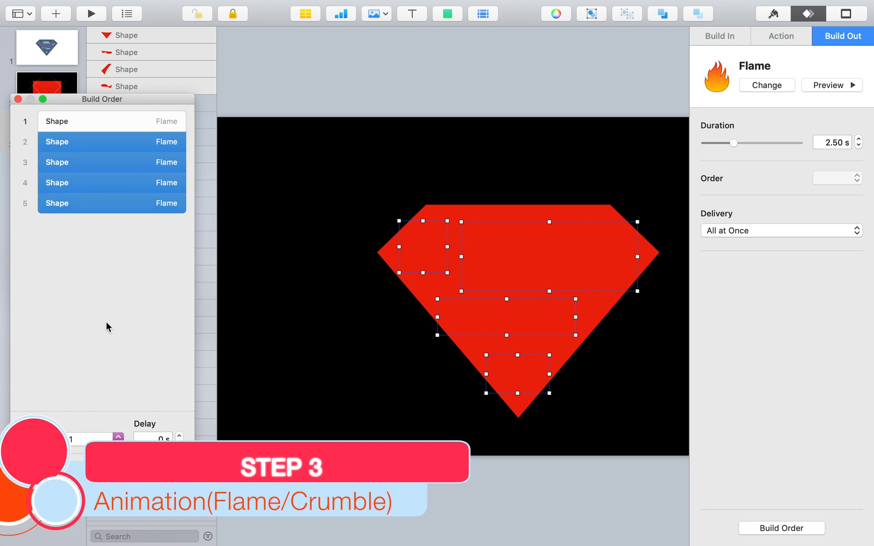
pyautogui.click(107, 122)
pyautogui.keyDown('shift'); pyautogui.click(101, 200); pyautogui.keyUp('shift')
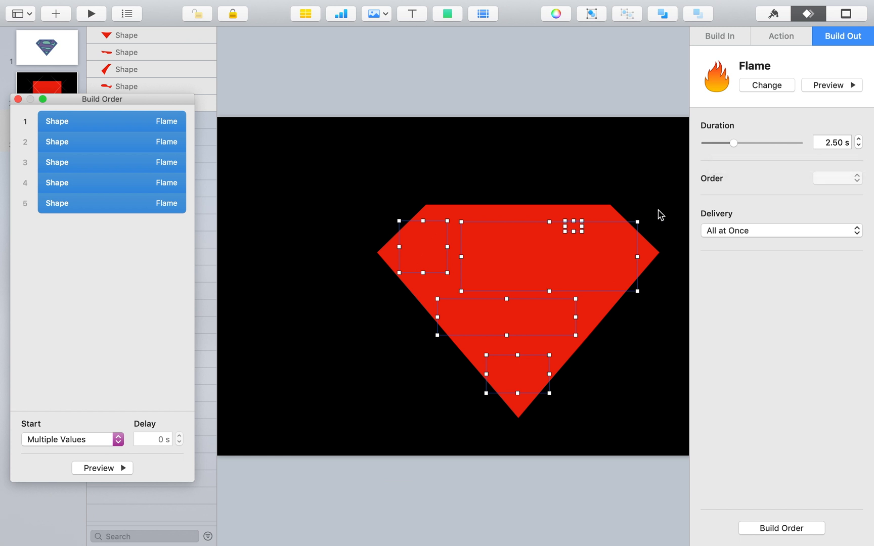
pyautogui.click(161, 352)
pyautogui.click(114, 467)
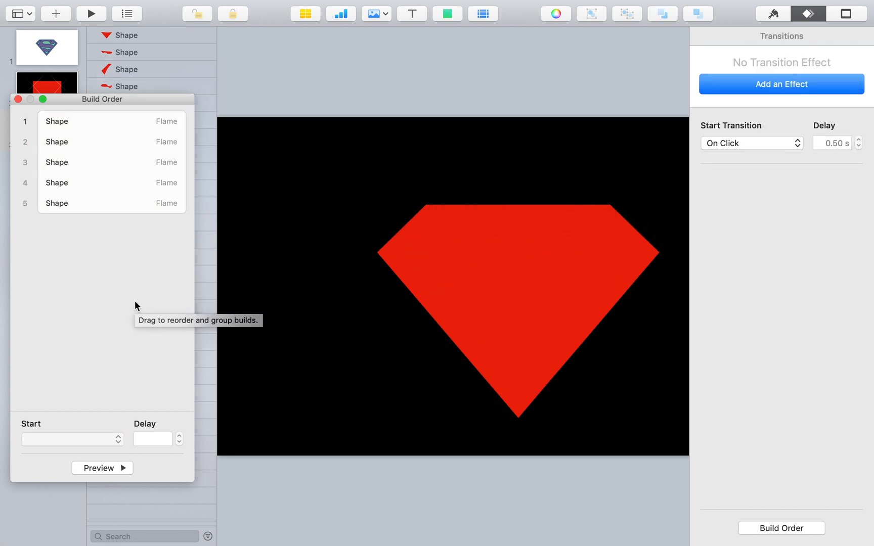
# Select the five original red pieces beneath the duplicates and give them a Crumble build-out effect.
pyautogui.moveTo(168, 100); pyautogui.dragTo(100, 253)
pyautogui.click(136, 188)
pyautogui.keyDown('shift'); pyautogui.click(136, 172); pyautogui.keyUp('shift')
pyautogui.keyDown('shift'); pyautogui.click(137, 156); pyautogui.keyUp('shift')
pyautogui.keyDown('shift'); pyautogui.click(138, 137); pyautogui.keyUp('shift')
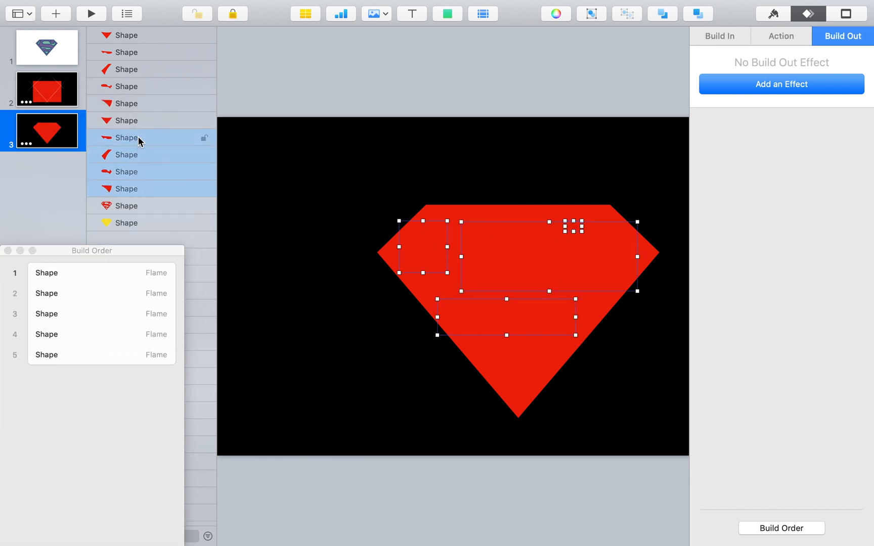
pyautogui.keyDown('shift'); pyautogui.click(139, 119); pyautogui.keyUp('shift')
pyautogui.moveTo(129, 255); pyautogui.dragTo(130, 84)
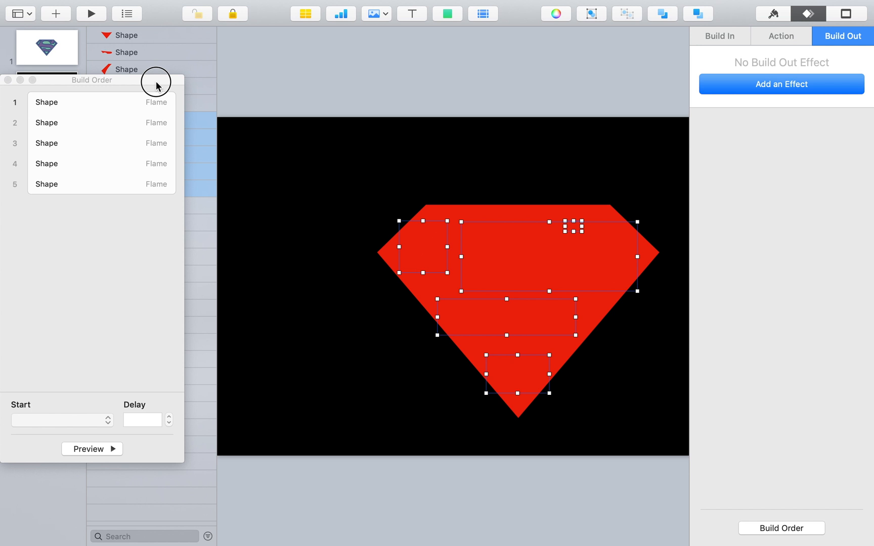
pyautogui.click(809, 85)
pyautogui.scroll(-10, 763, 361)
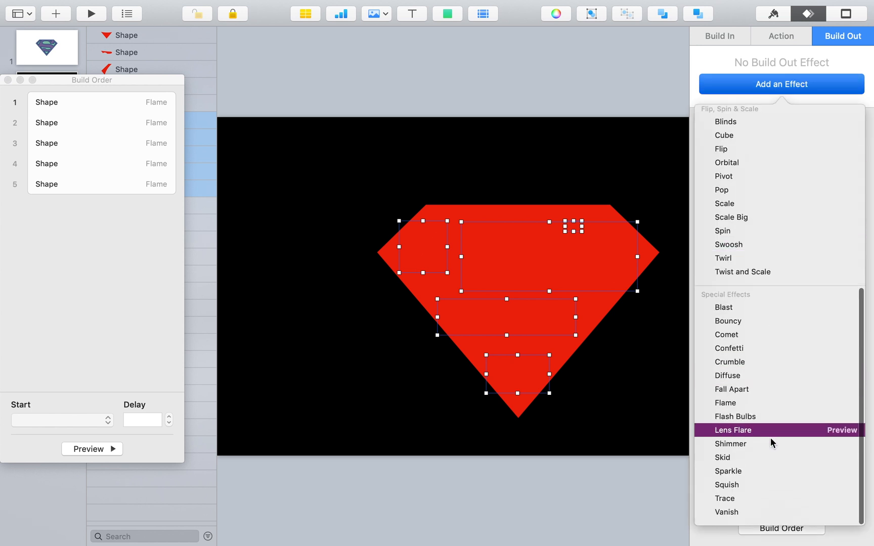
pyautogui.click(805, 363)
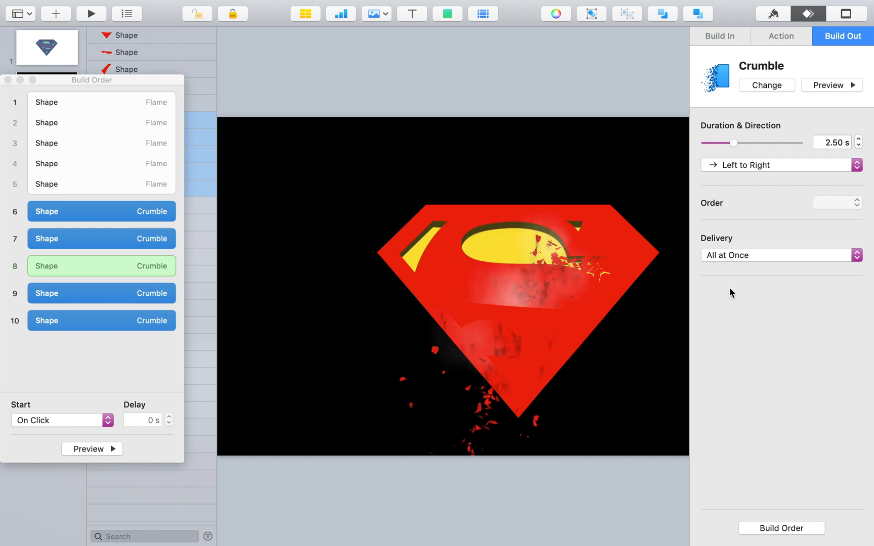
# Set the five Crumble builds' duration to 5.5 s and their direction to Random.
pyautogui.click(832, 142)
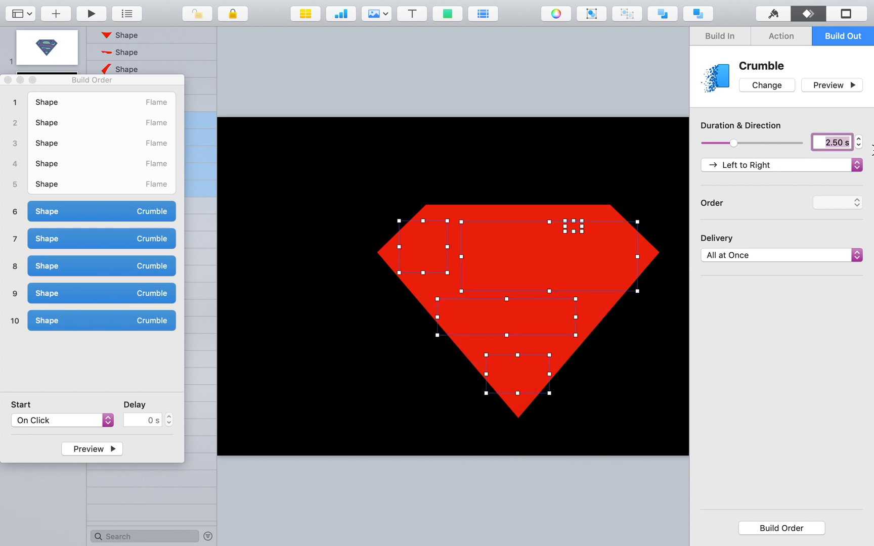
pyautogui.write('5.5')
pyautogui.press('Return')
pyautogui.click(747, 165)
pyautogui.click(738, 210)
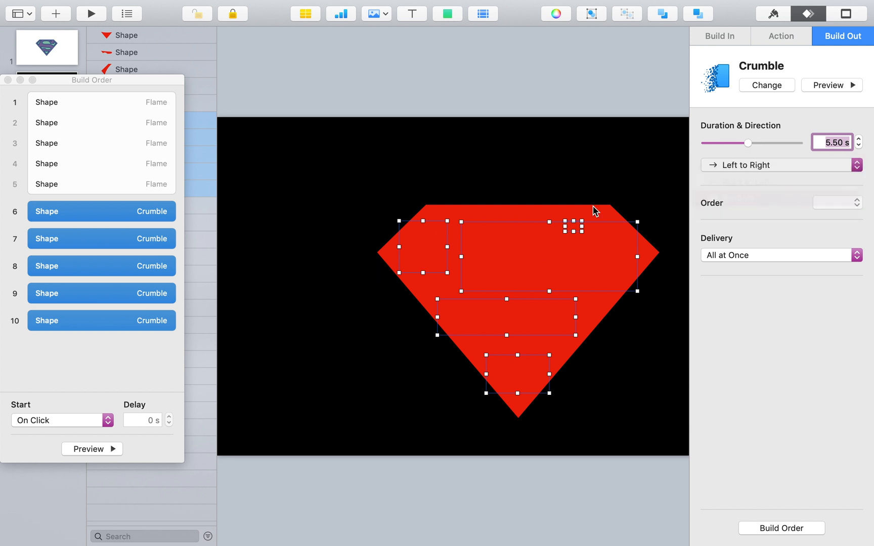
# Make the five Crumble builds start With Build 1 and preview the combined animation.
pyautogui.click(57, 421)
pyautogui.click(55, 432)
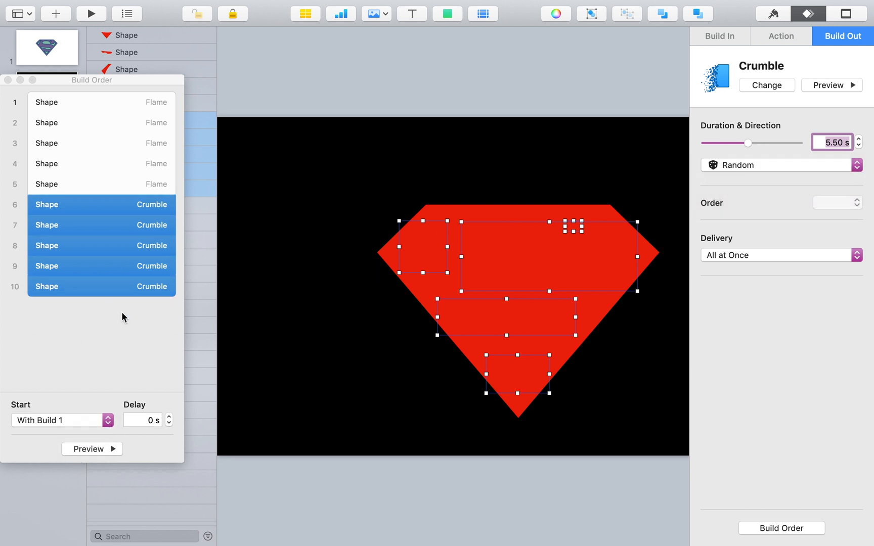
pyautogui.click(121, 205)
pyautogui.click(99, 449)
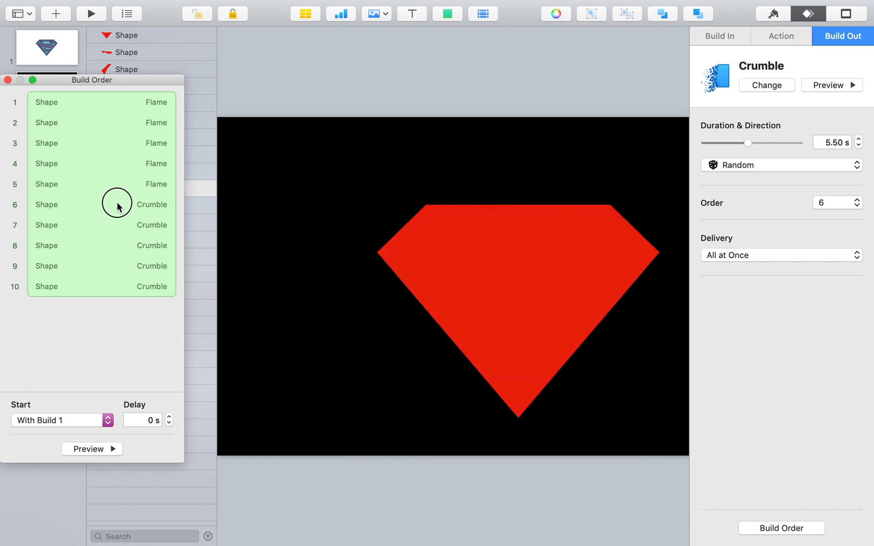
# Set the delay of the first Crumble build, number 6, to 0.25 s.
pyautogui.click(157, 421)
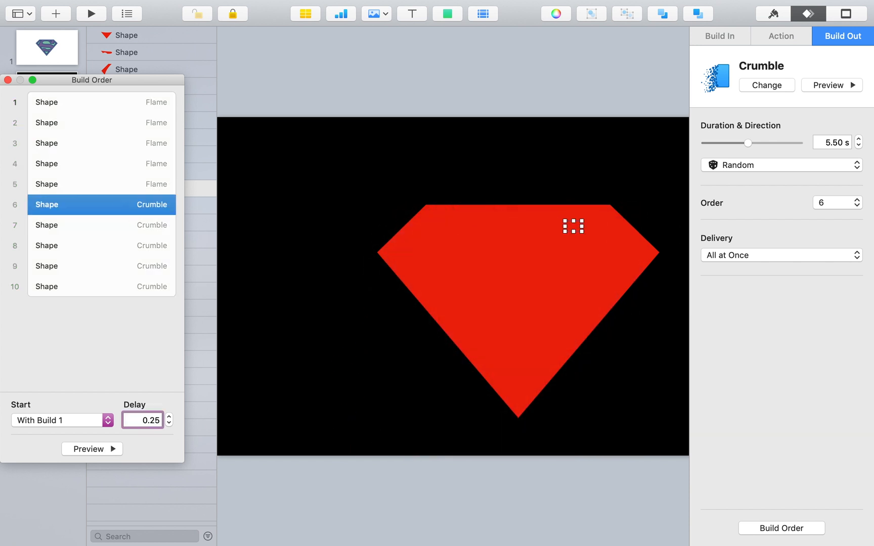
pyautogui.write('0.25')
pyautogui.press('Return')
pyautogui.click(141, 363)
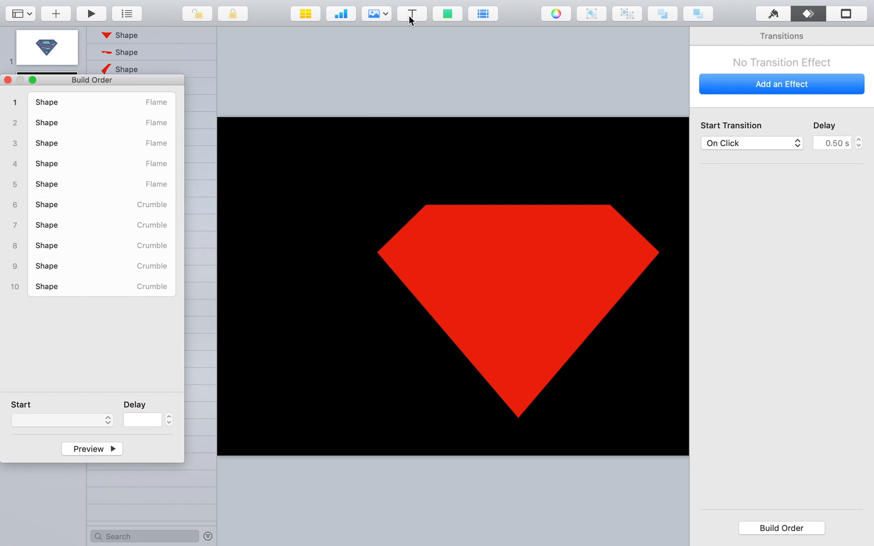
# Hide the object list and preview the slide's complete build sequence.
pyautogui.click(133, 15)
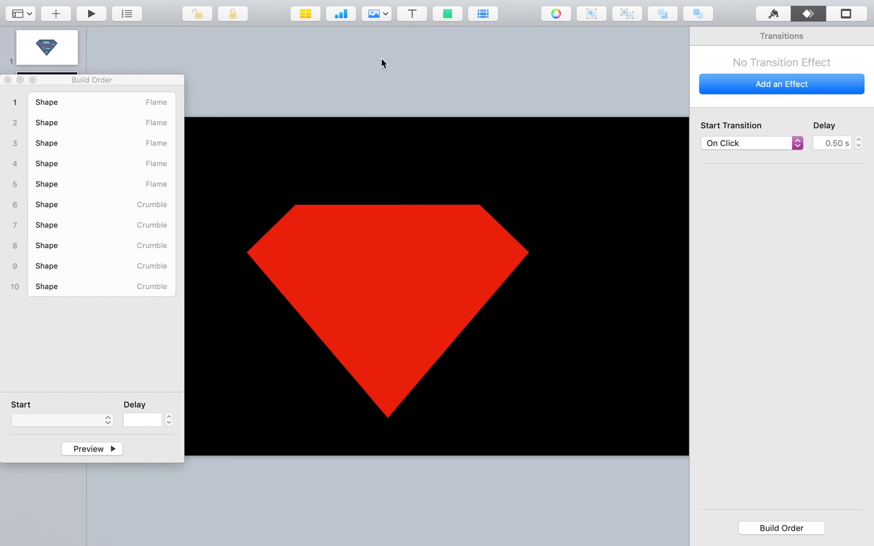
pyautogui.click(105, 447)
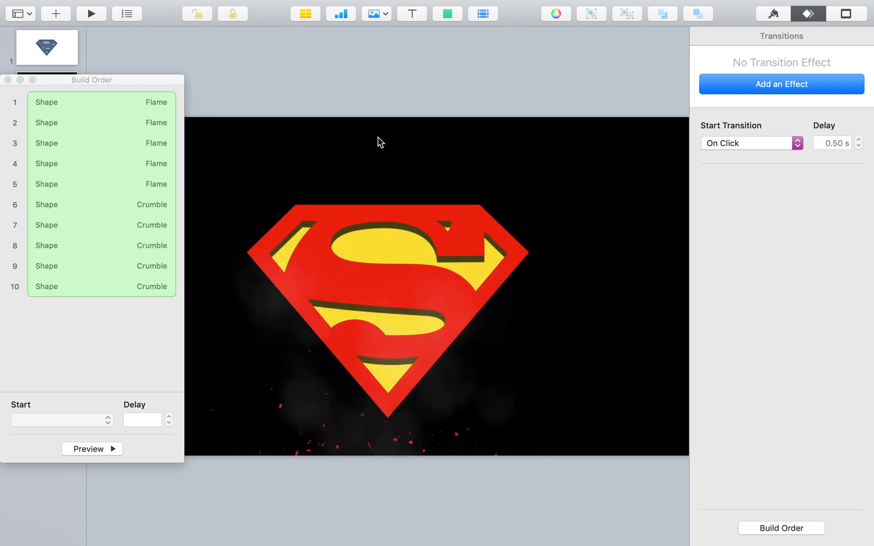
# Add the title text SUPERMAN to the slide in a wide serif display font at size 200.
pyautogui.click(386, 288)
pyautogui.write('SUPERMAN')
pyautogui.doubleClick(379, 285)
pyautogui.click(774, 14)
pyautogui.click(779, 166)
pyautogui.scroll(10, 759, 76)
pyautogui.click(723, 15)
pyautogui.write('200')
pyautogui.press('Return')
# Colour the SUPERMAN title yellow and move it above the red diamond.
pyautogui.click(833, 211)
pyautogui.click(809, 253)
pyautogui.press('Escape')
pyautogui.moveTo(443, 273); pyautogui.dragTo(443, 136)
# Give the SUPERMAN title a Twist and Scale build-in effect.
pyautogui.click(808, 16)
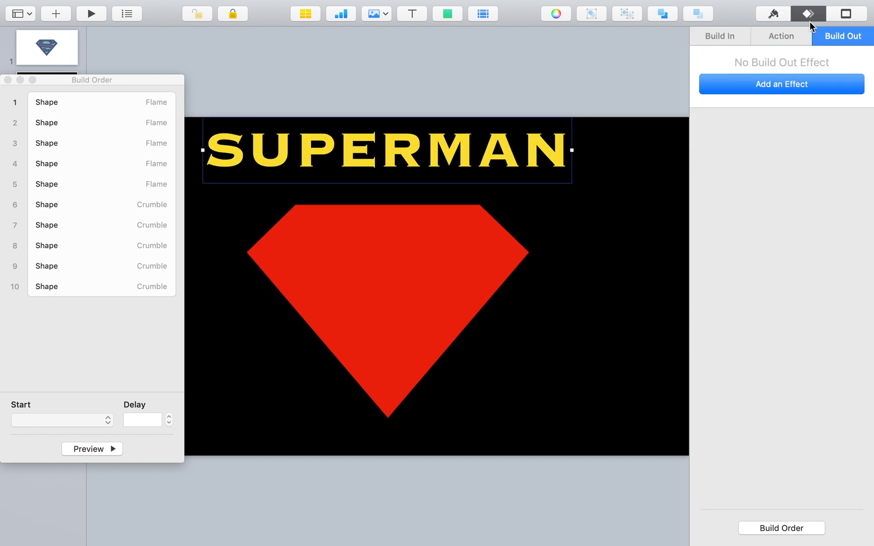
pyautogui.click(718, 36)
pyautogui.click(777, 86)
pyautogui.scroll(-10, 757, 344)
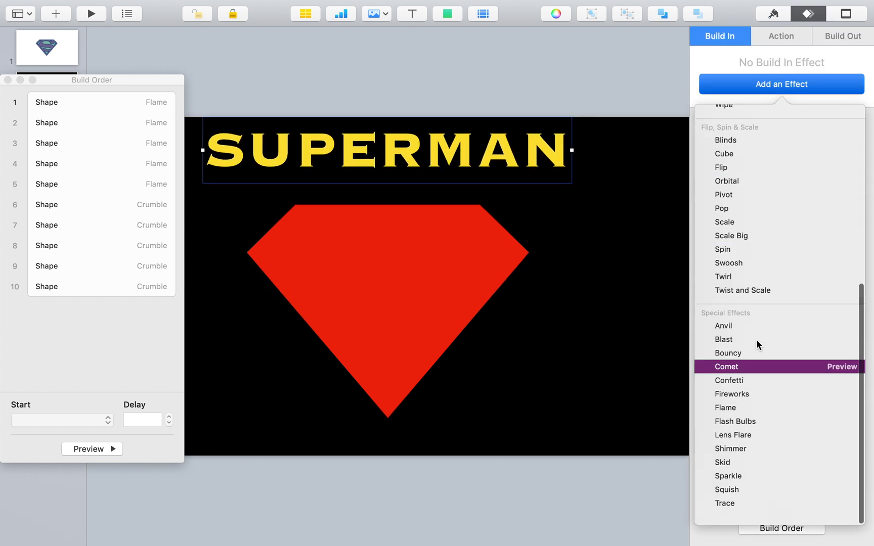
pyautogui.click(787, 298)
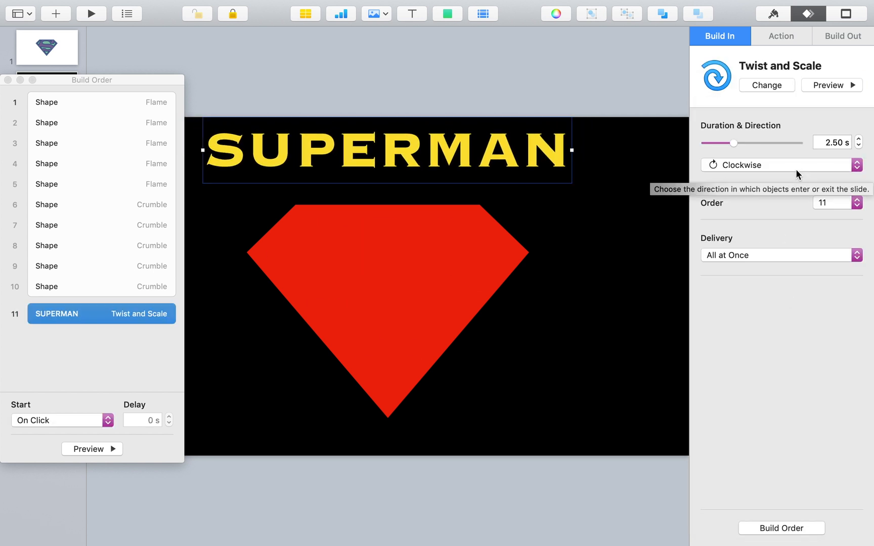
# Make the title's build start With Build 1, set its duration to 3.5 s, and preview the animation.
pyautogui.click(825, 142)
pyautogui.click(56, 421)
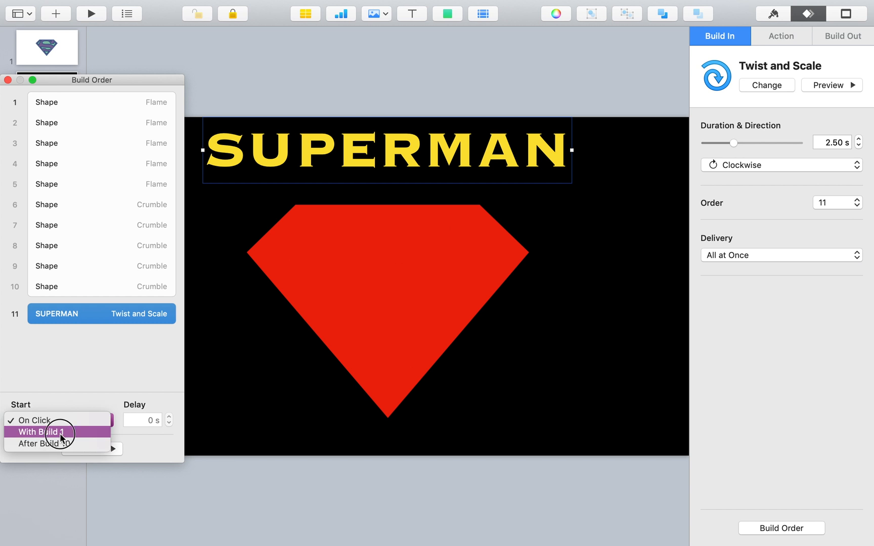
pyautogui.click(61, 434)
pyautogui.click(821, 145)
pyautogui.write('3.5')
pyautogui.press('Return')
pyautogui.click(90, 447)
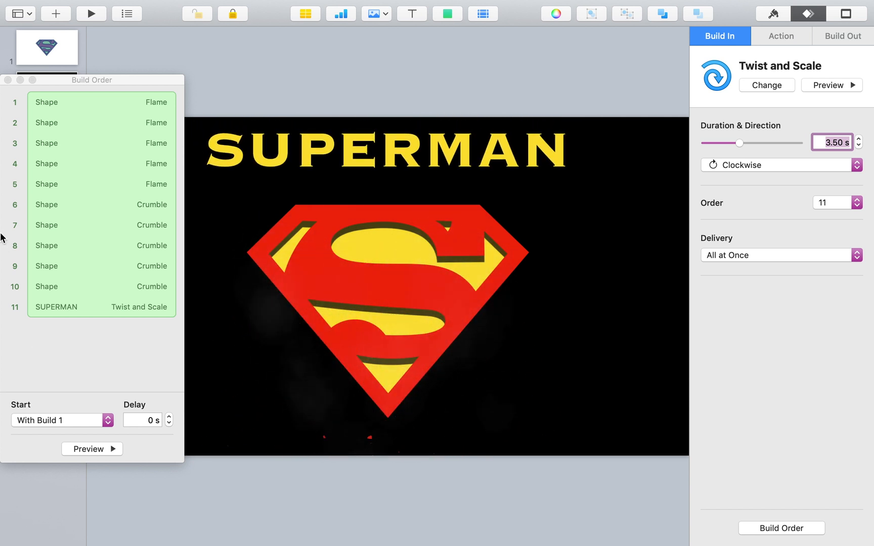
# Make the first Flame build start After Transition and close the build order window.
pyautogui.click(89, 102)
pyautogui.click(58, 420)
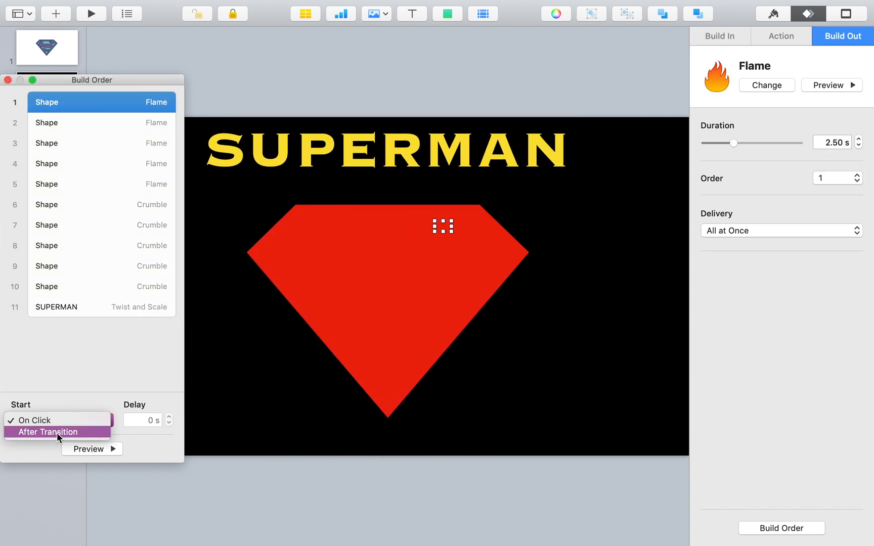
pyautogui.click(57, 433)
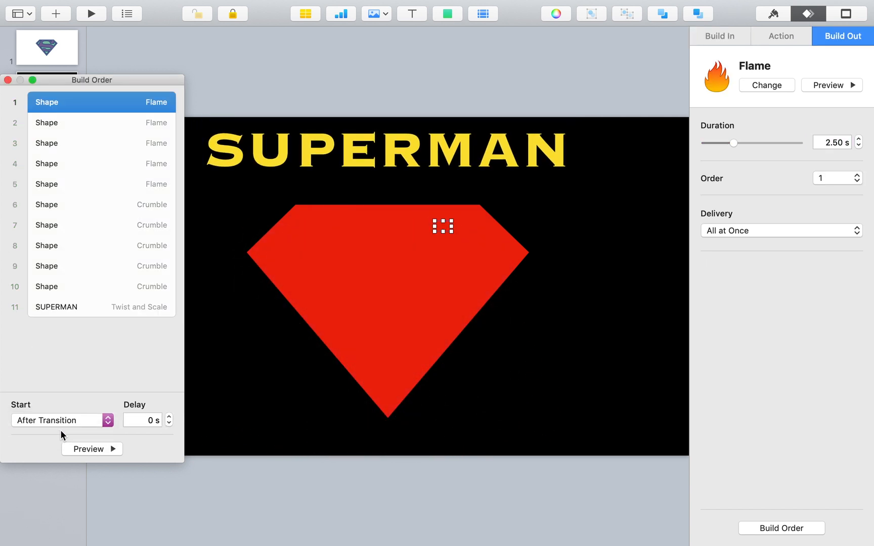
pyautogui.click(7, 80)
# Delete the first slide, the white one holding the original logo.
pyautogui.click(53, 81)
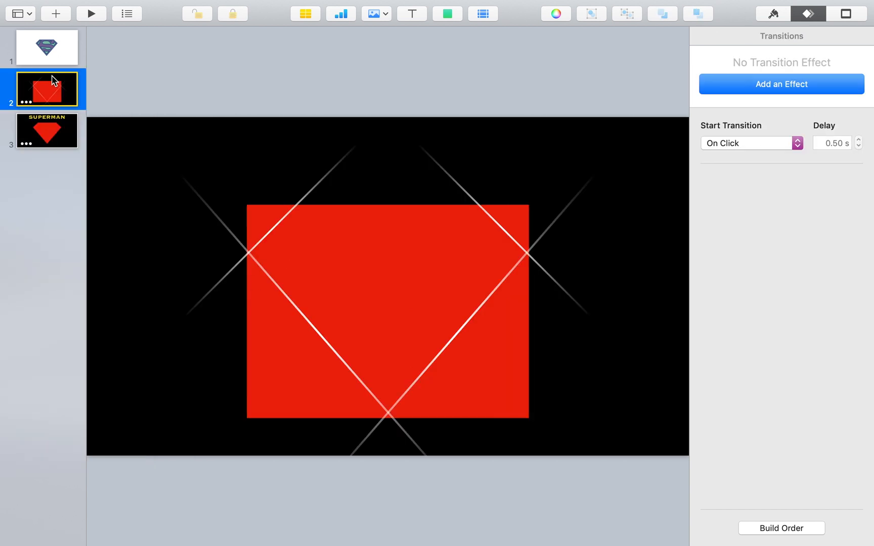
pyautogui.click(57, 48)
pyautogui.press('Delete')
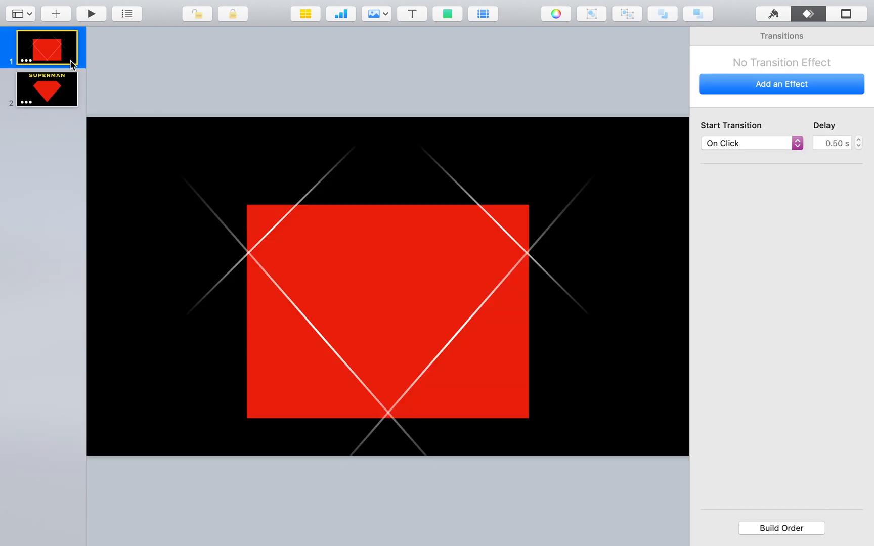
# Make the red rectangle slide's transition start Automatically with a delay of 0.01 s and no transition effect.
pyautogui.click(759, 87)
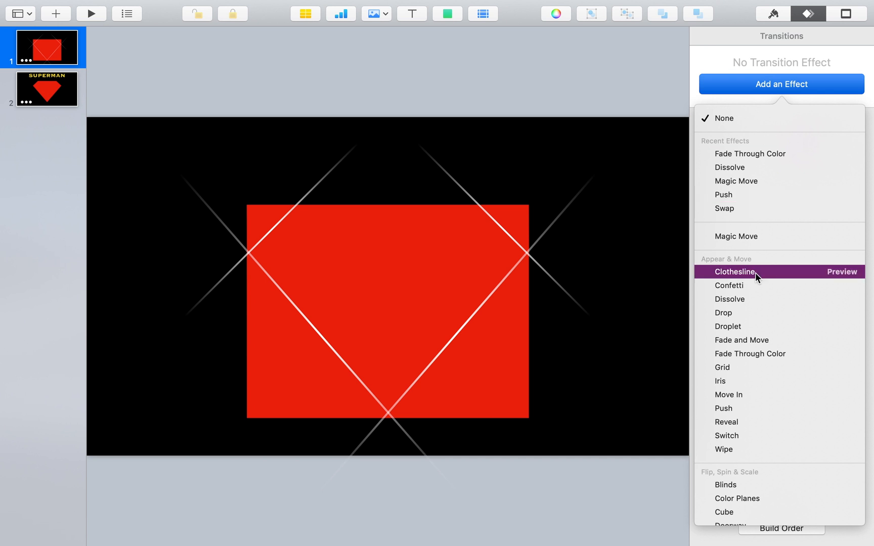
pyautogui.click(610, 54)
pyautogui.click(757, 144)
pyautogui.click(757, 157)
pyautogui.click(837, 143)
pyautogui.write('0.01')
pyautogui.press('Return')
# Add a Dissolve transition lasting 0.5 s to the SUPERMAN diamond slide.
pyautogui.click(46, 94)
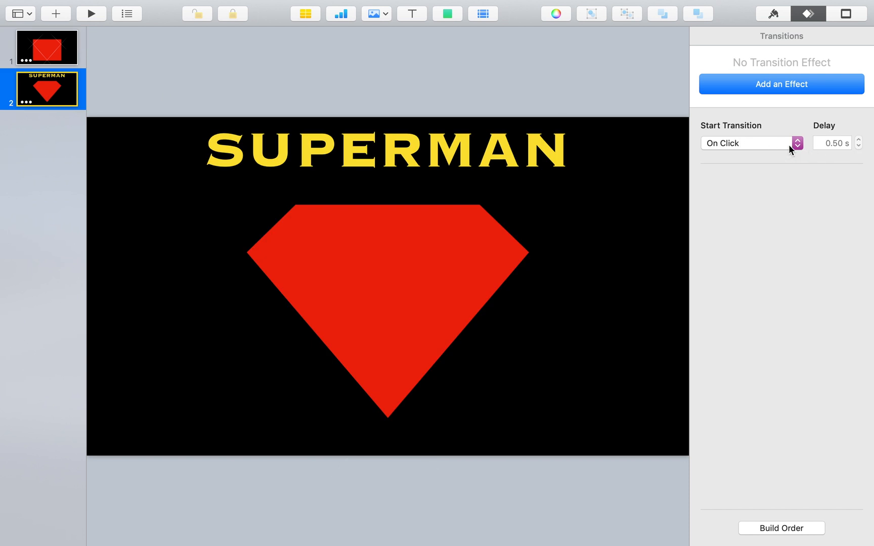
pyautogui.click(791, 92)
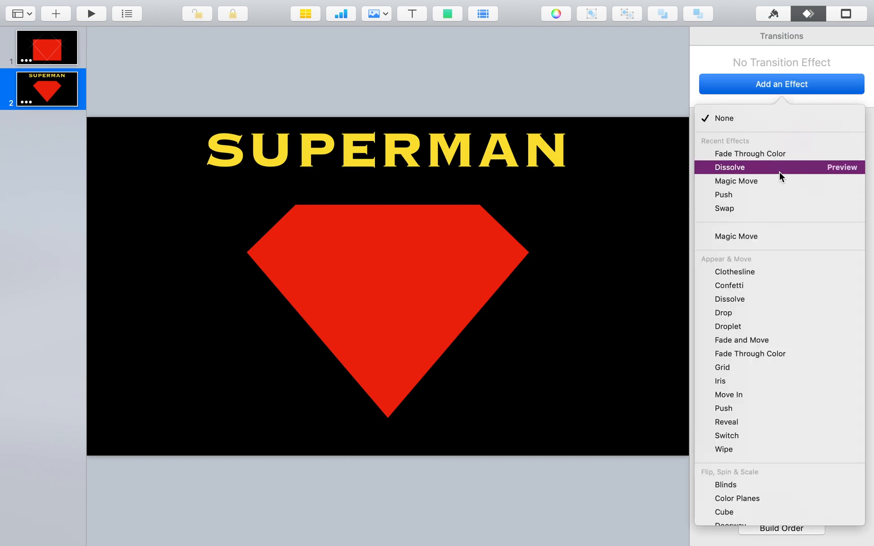
pyautogui.click(779, 172)
pyautogui.moveTo(823, 146); pyautogui.dragTo(871, 147)
pyautogui.write('0.5')
pyautogui.press('Return')
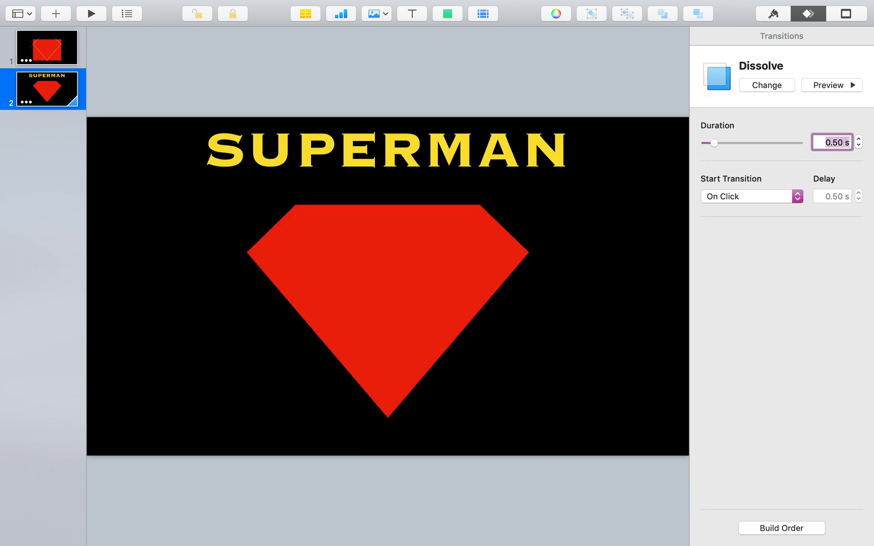
# Make the Dissolve transition start Automatically with a delay of 0.01 s.
pyautogui.click(755, 192)
pyautogui.click(755, 205)
pyautogui.click(832, 196)
pyautogui.write('0.01')
pyautogui.press('Return')
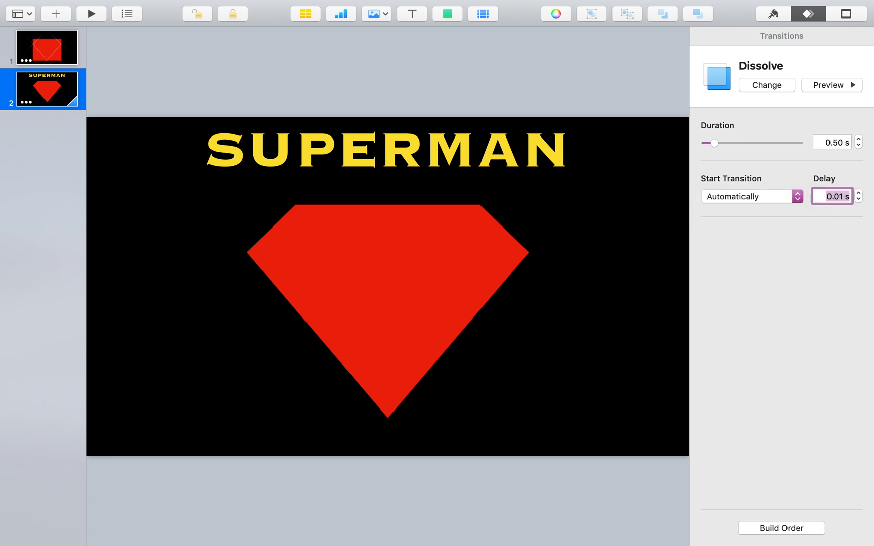